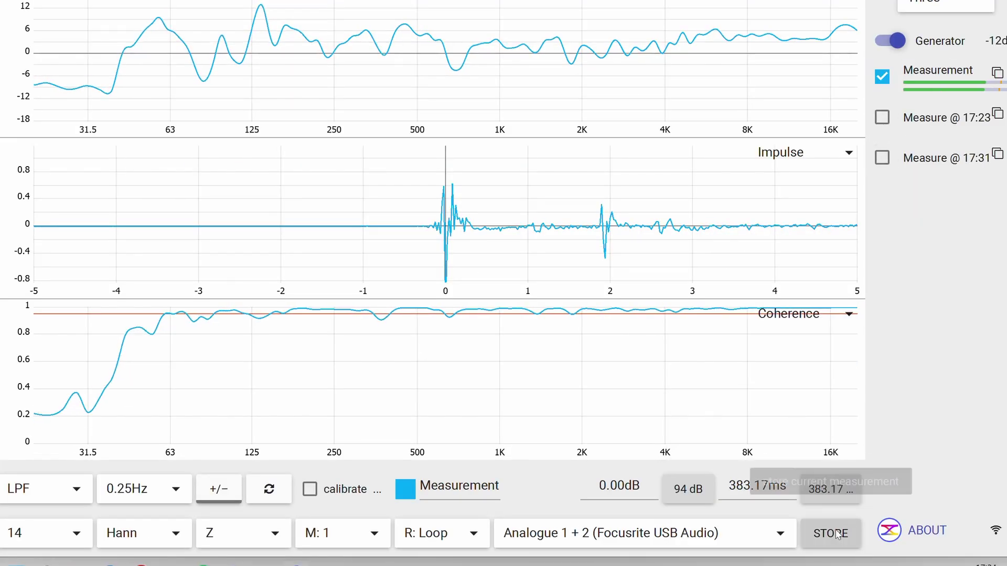
Store the current measurement as a new entry and open the bottom graph's type list for Coherence
left_click(834, 534)
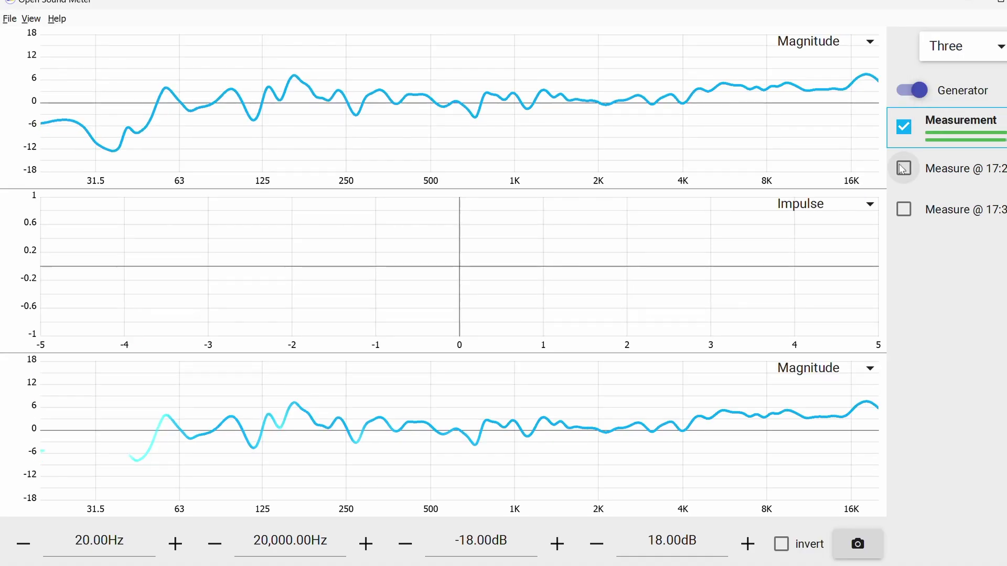
left_click(870, 368)
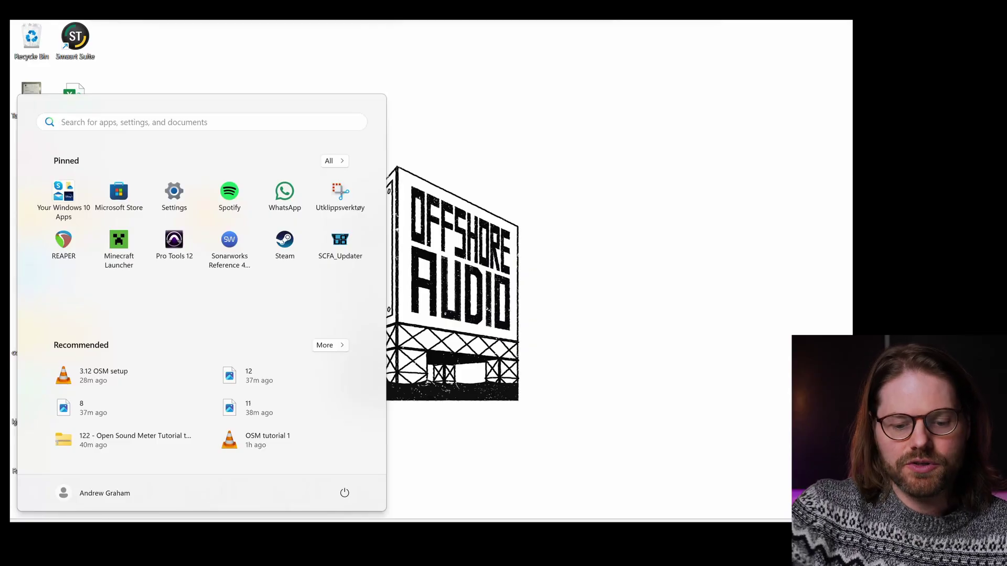
Search 'open' in the Start menu and launch OpenSoundMeter
type("open")
key("Return")
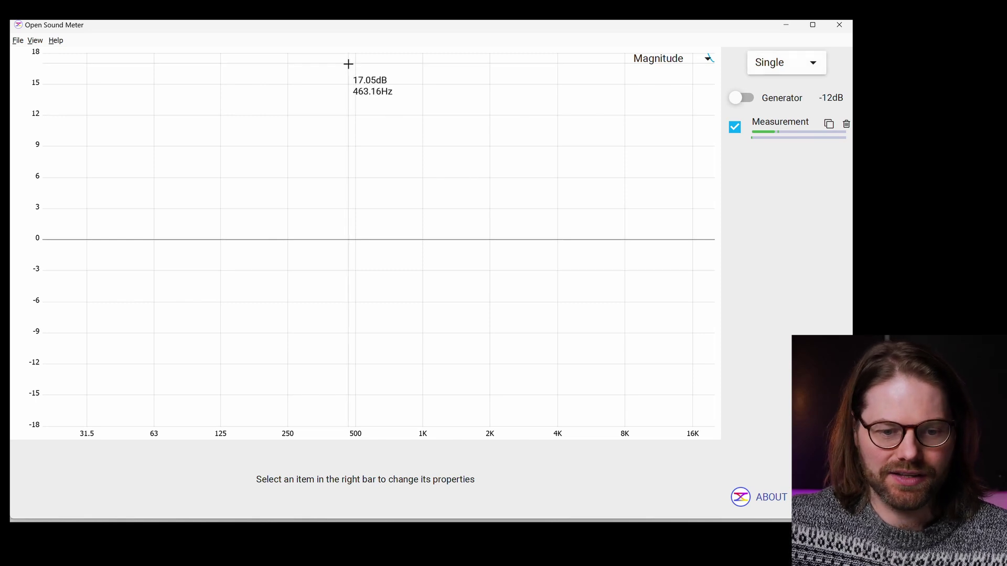
Create a new workspace with File > New and confirm the prompt
left_click(19, 41)
left_click(30, 53)
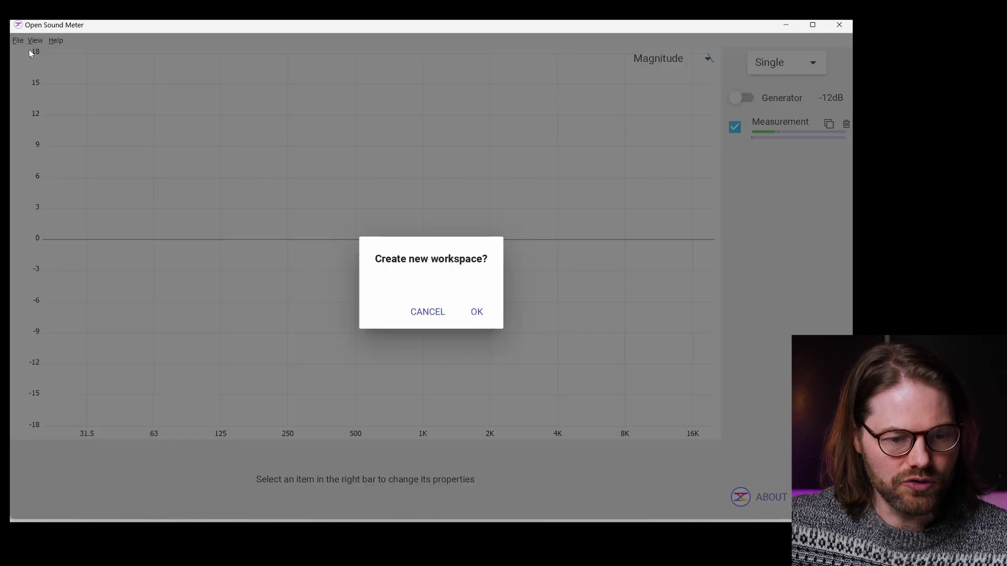
left_click(477, 314)
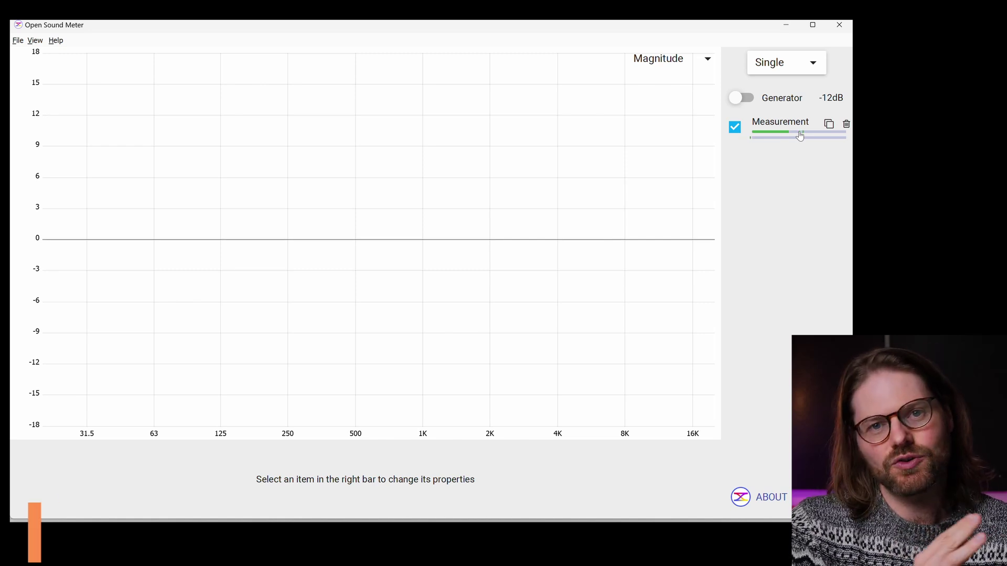
Set the Measurement to input channel 1 on Analogue 1 + 2, with no reference channel
left_click(780, 127)
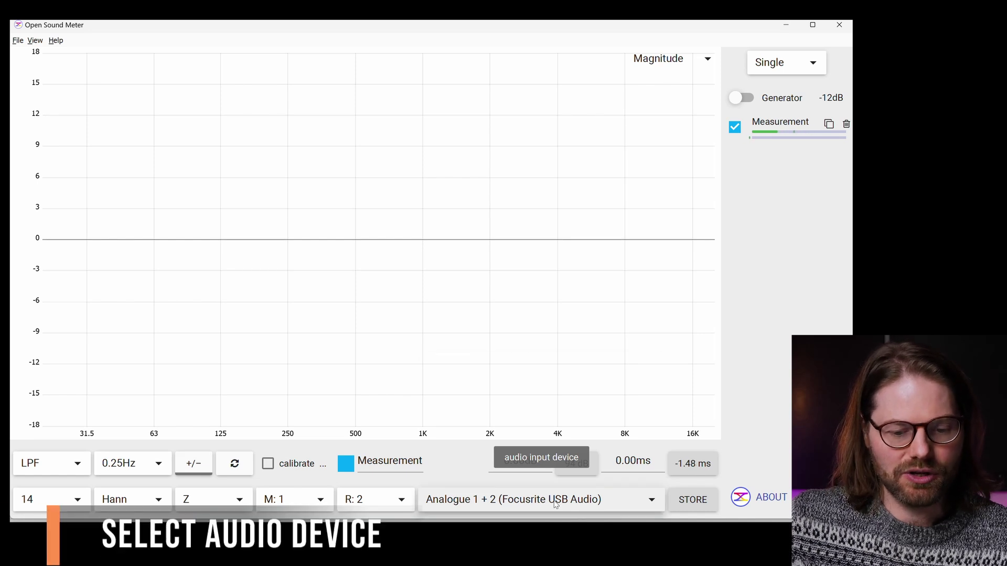
left_click(535, 500)
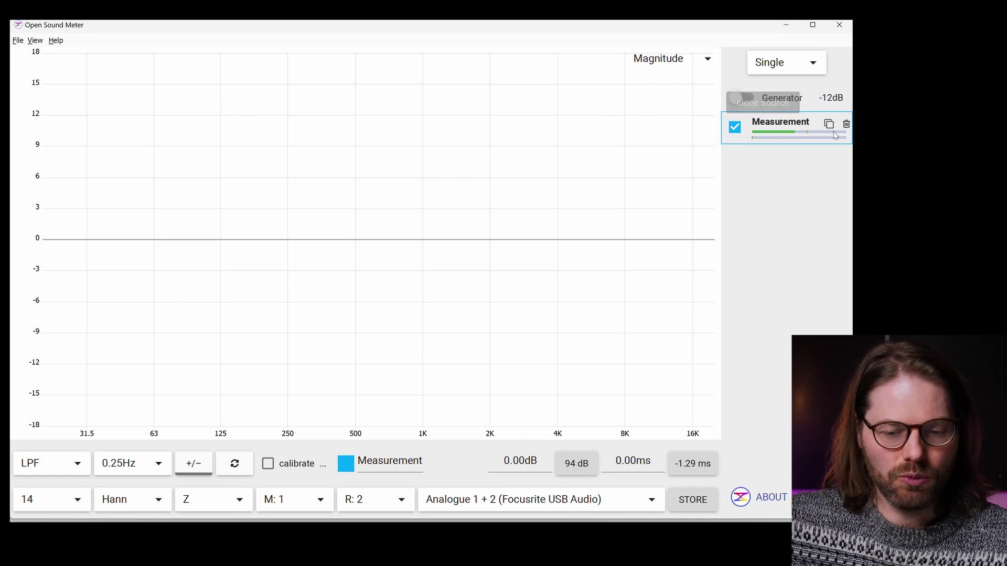
left_click(319, 501)
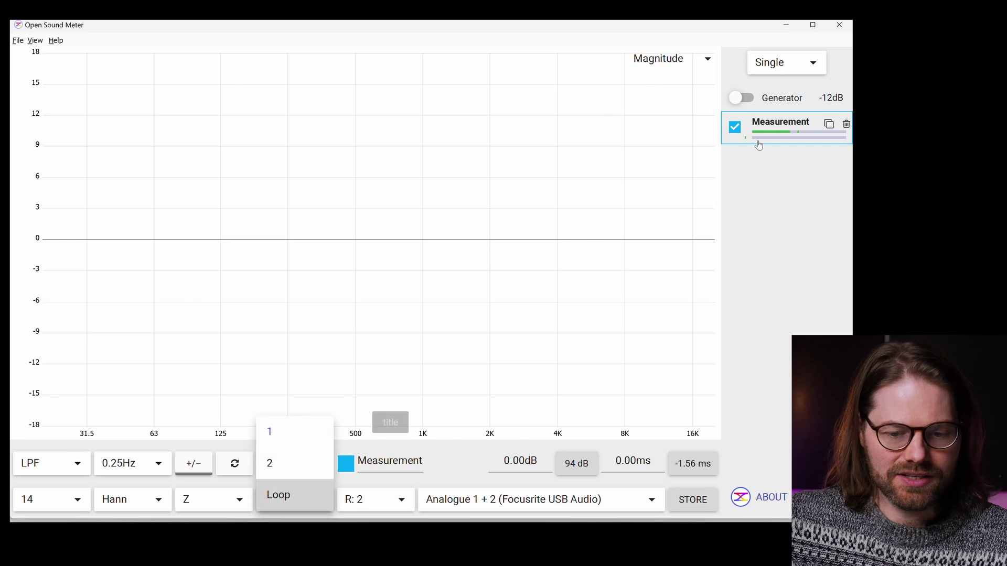
left_click(822, 283)
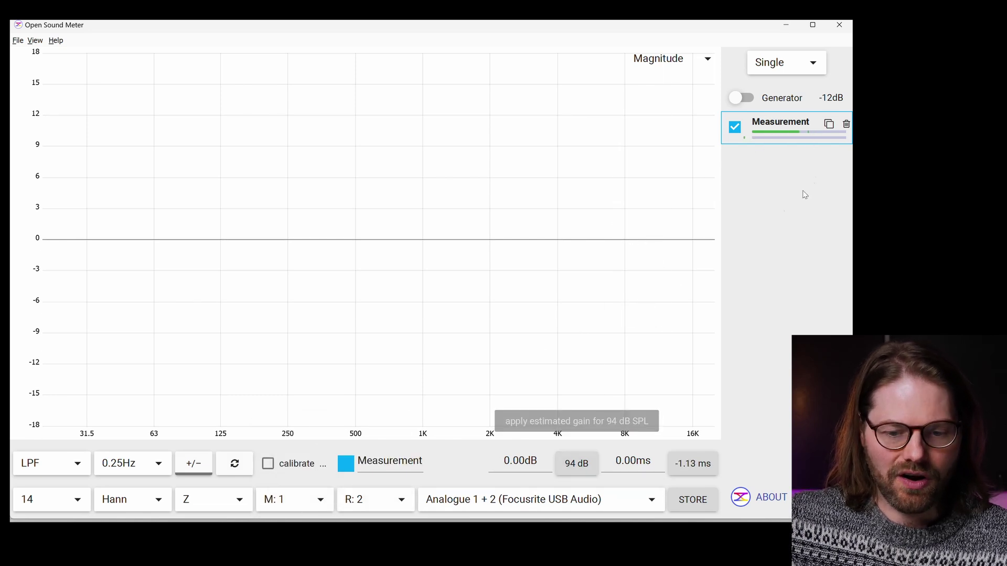
left_click(297, 502)
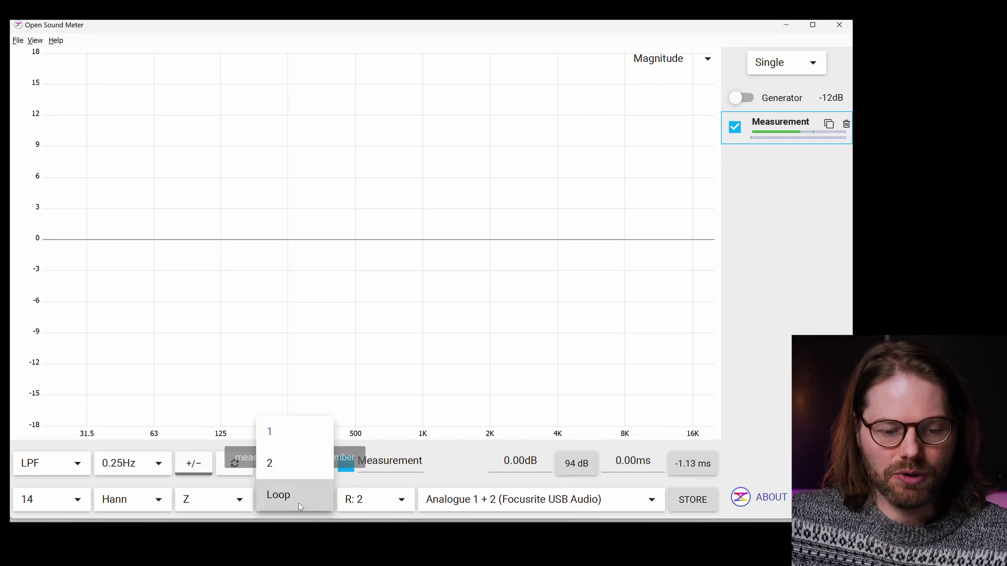
left_click(276, 432)
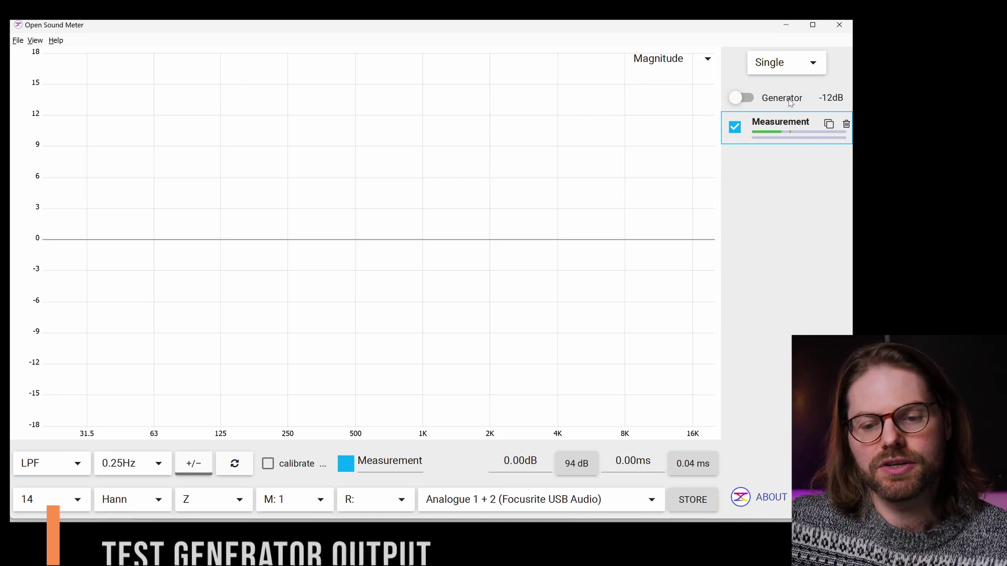
Check the pink-noise generator's Focusrite output and channel 1, then toggle the generator
left_click(790, 103)
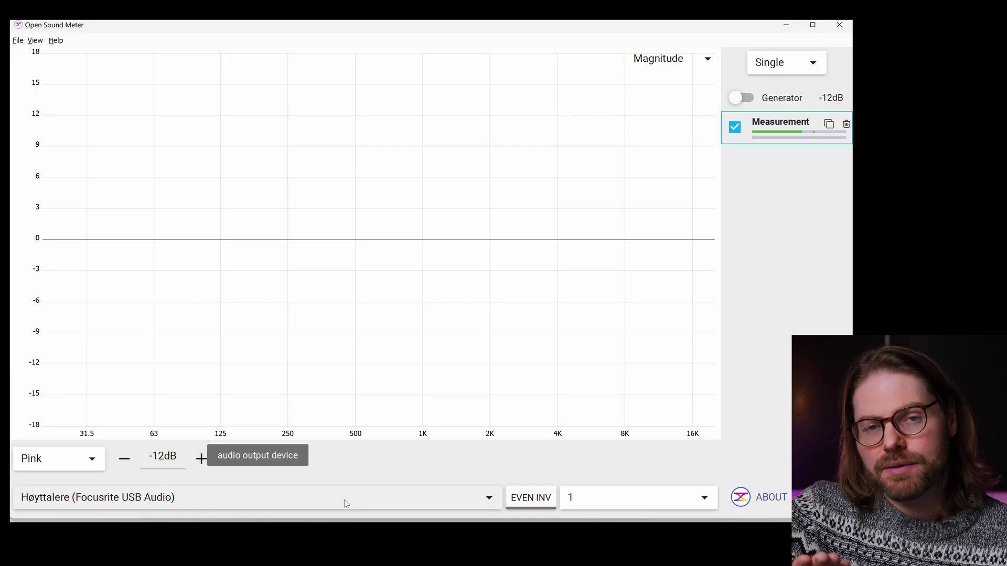
left_click(241, 499)
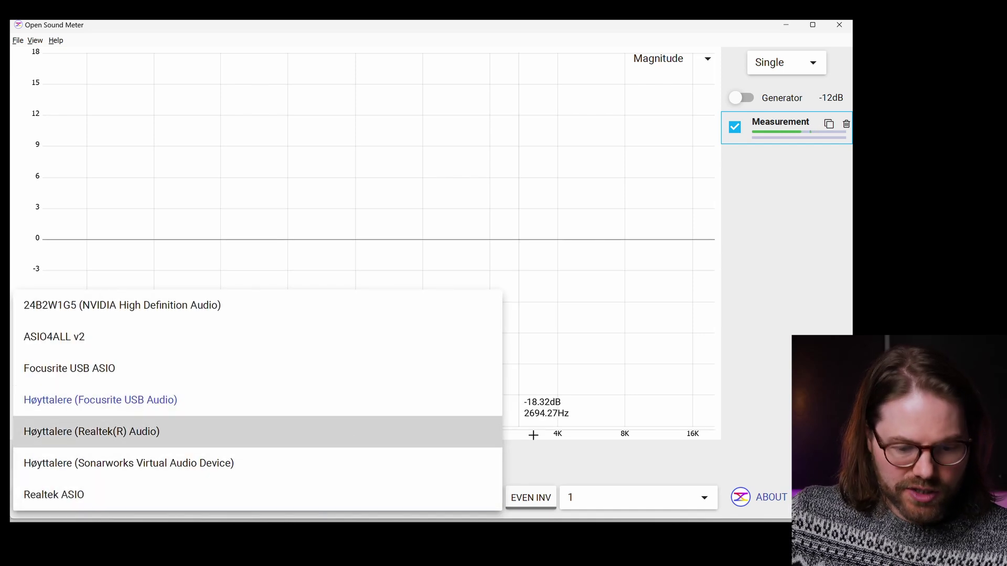
left_click(580, 467)
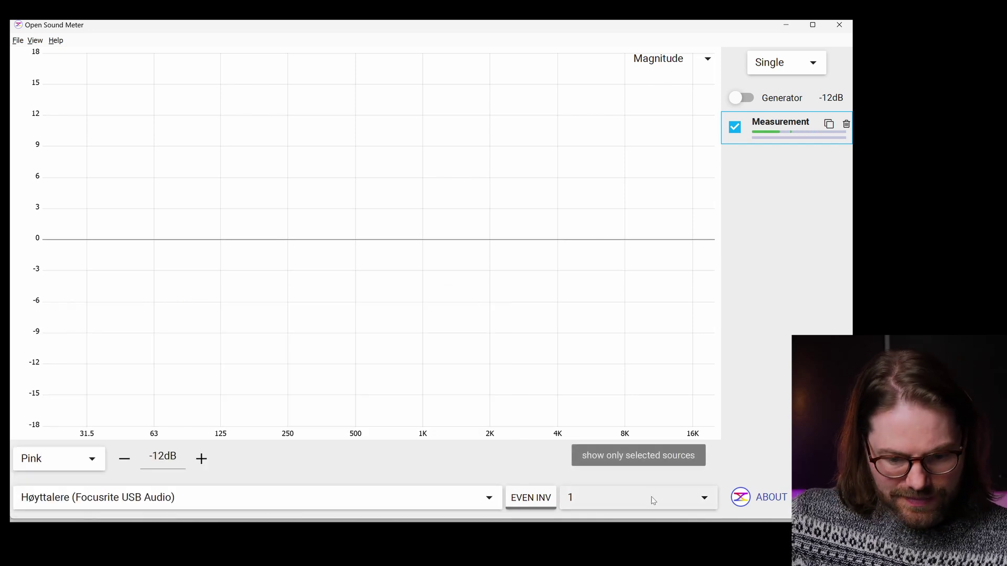
left_click(668, 503)
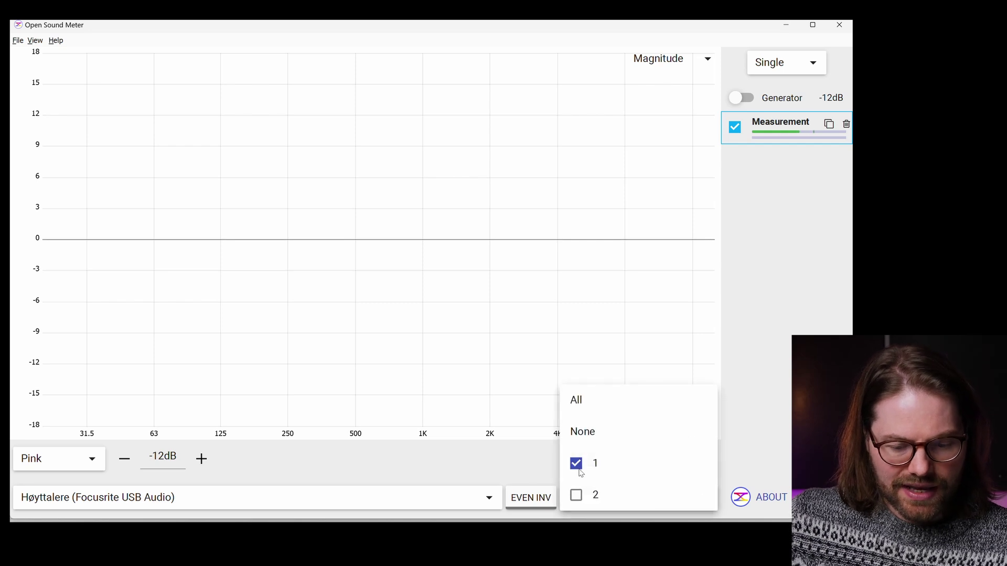
left_click(543, 466)
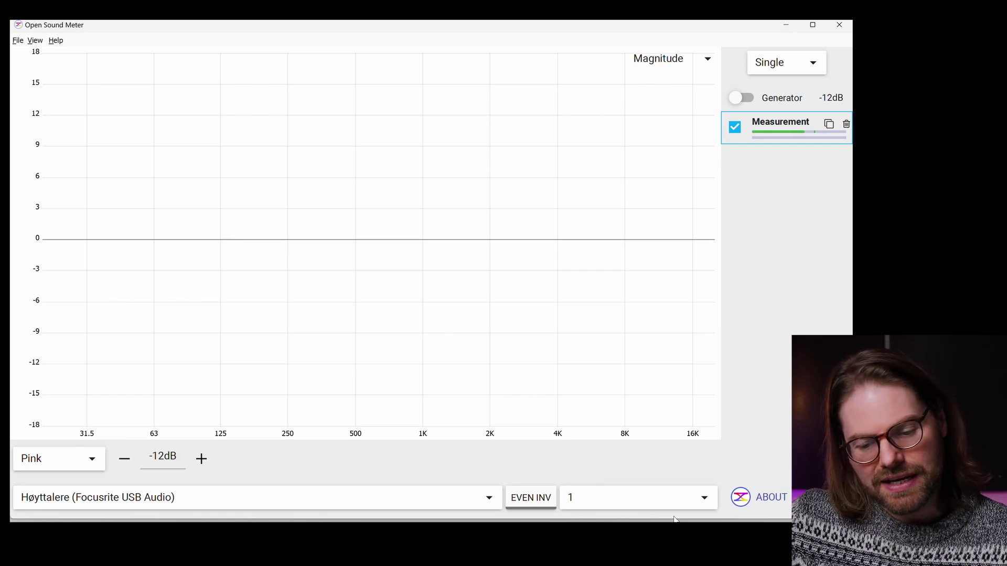
left_click(679, 501)
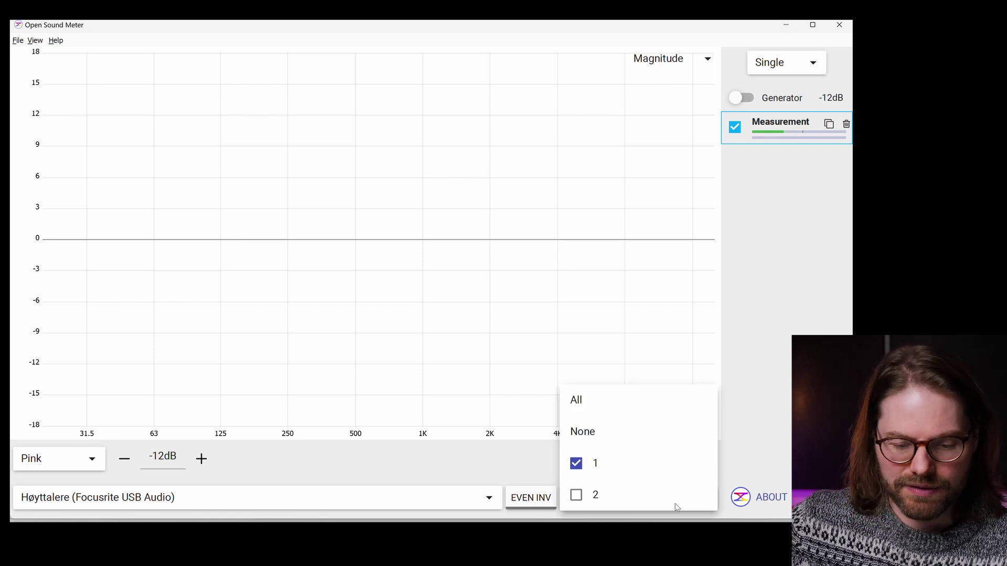
left_click(760, 383)
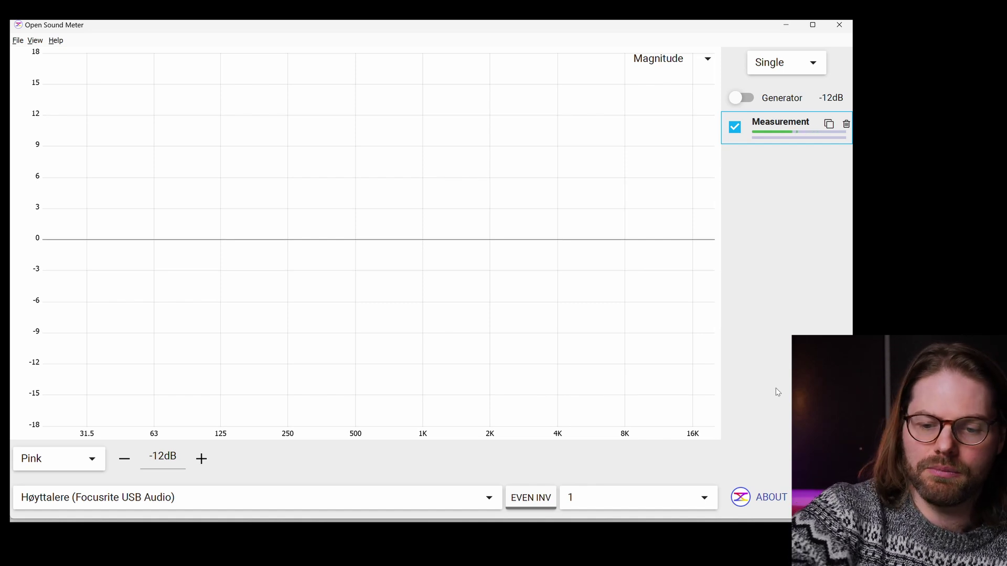
left_click(749, 95)
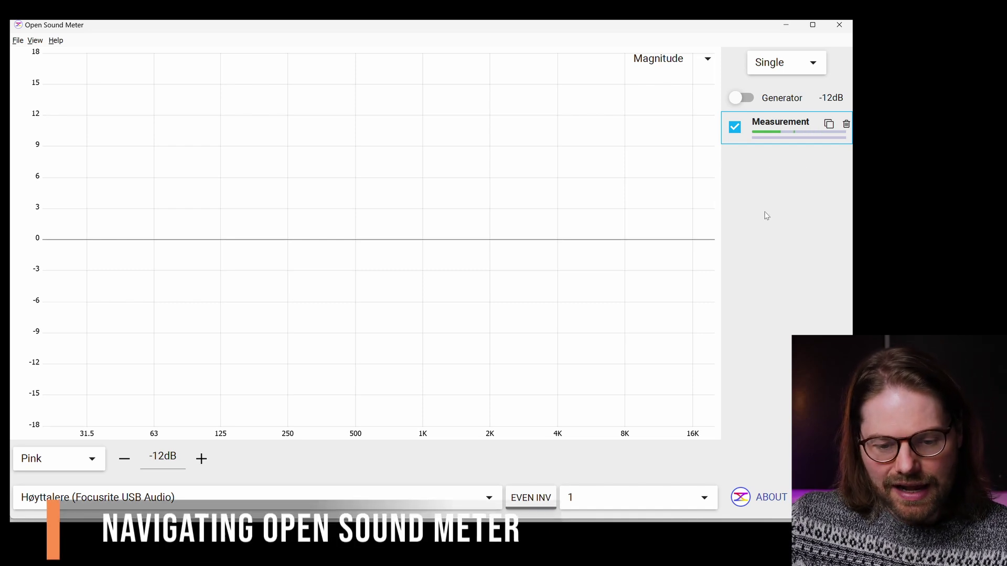
Browse the panels and menus, then display the Magnitude graph's 20–20,000 Hz, -18 to 18 dB settings
left_click(776, 138)
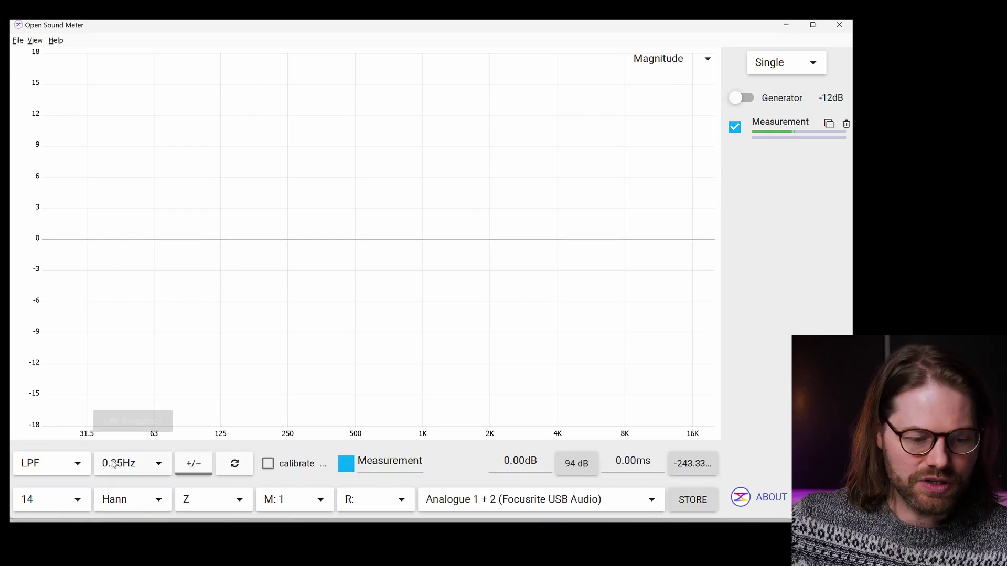
left_click(776, 95)
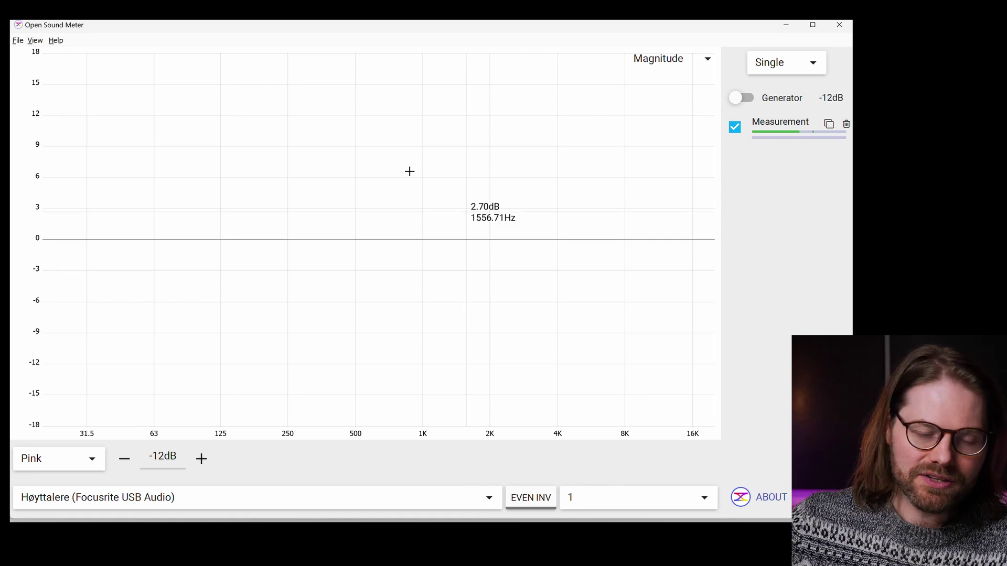
left_click(18, 41)
left_click(18, 41)
left_click(56, 41)
left_click(76, 44)
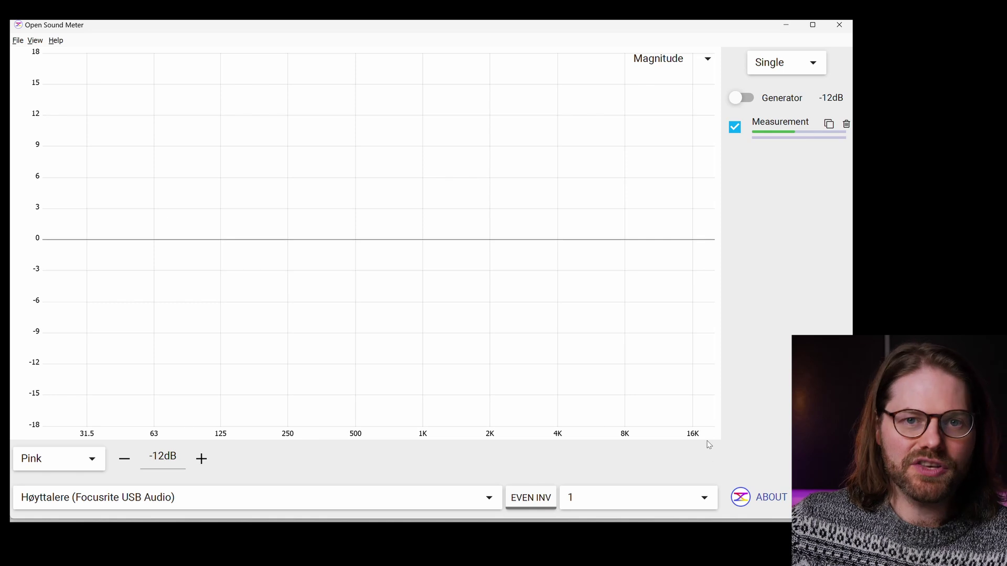
left_click(421, 166)
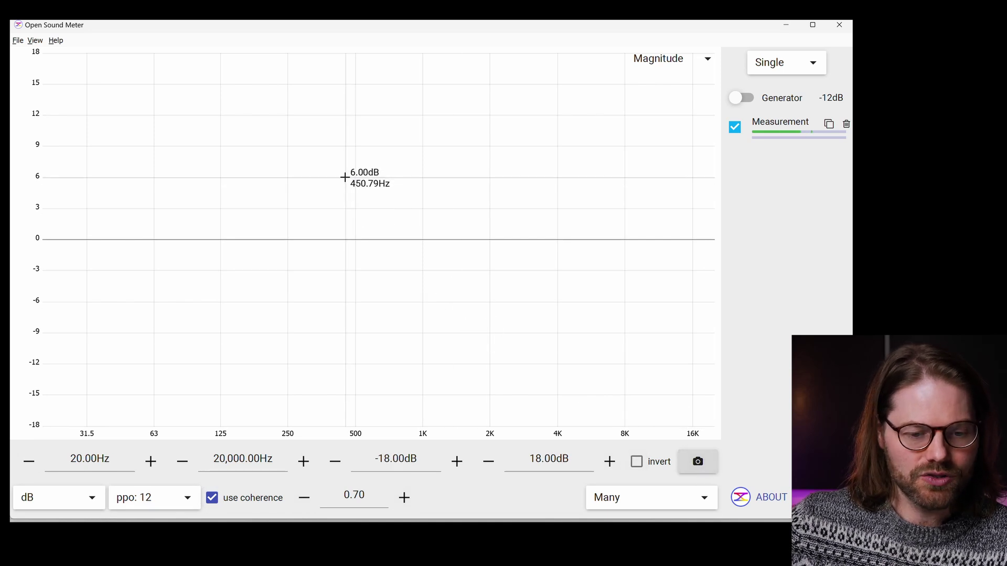
Display the Measurement's properties: LPF 0.25Hz, Hann window, Z weighting, channel 1
left_click(344, 175)
left_click(344, 174)
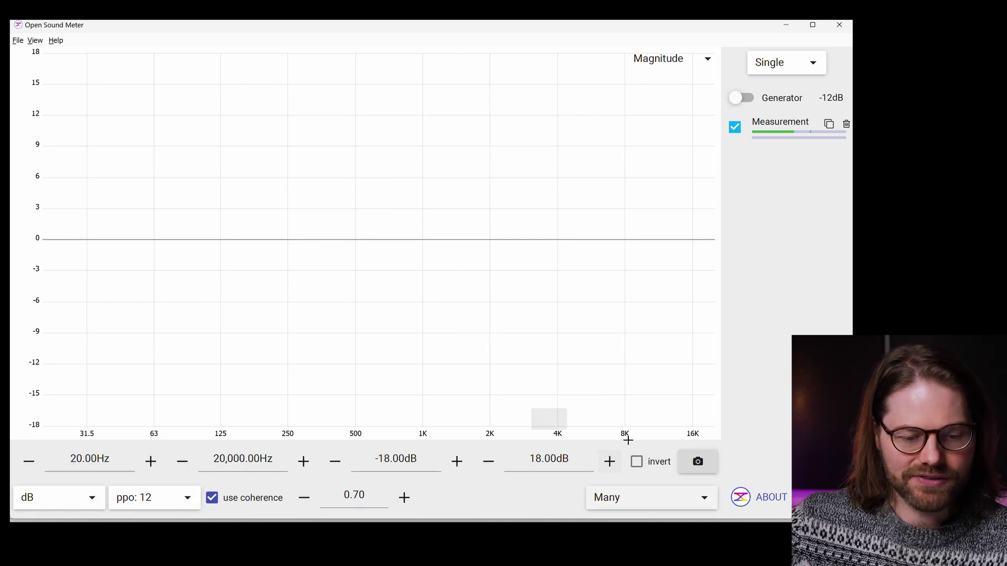
left_click(780, 129)
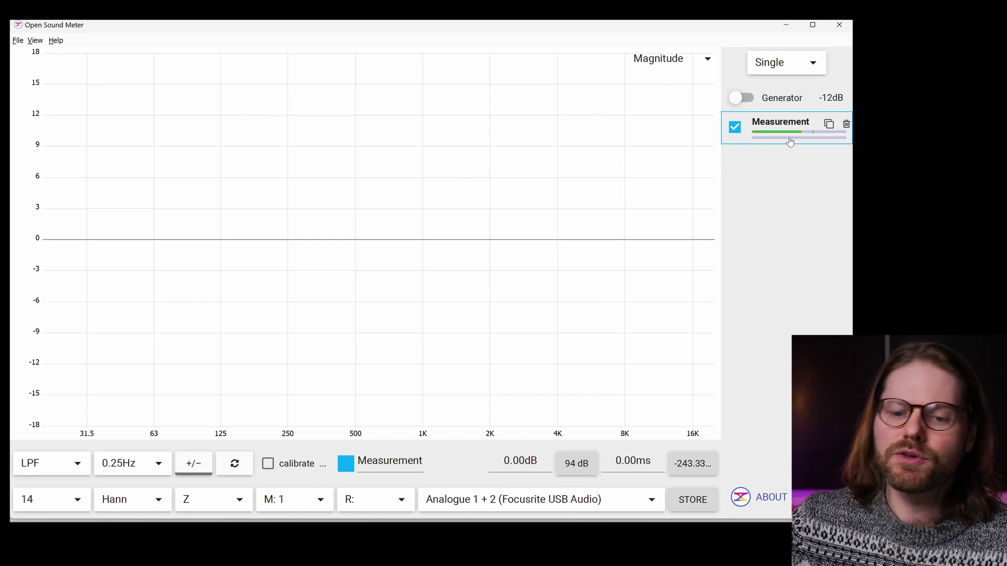
Choose Loop as the Measurement's reference channel, keeping measurement on channel 1
left_click(780, 135)
left_click(777, 136)
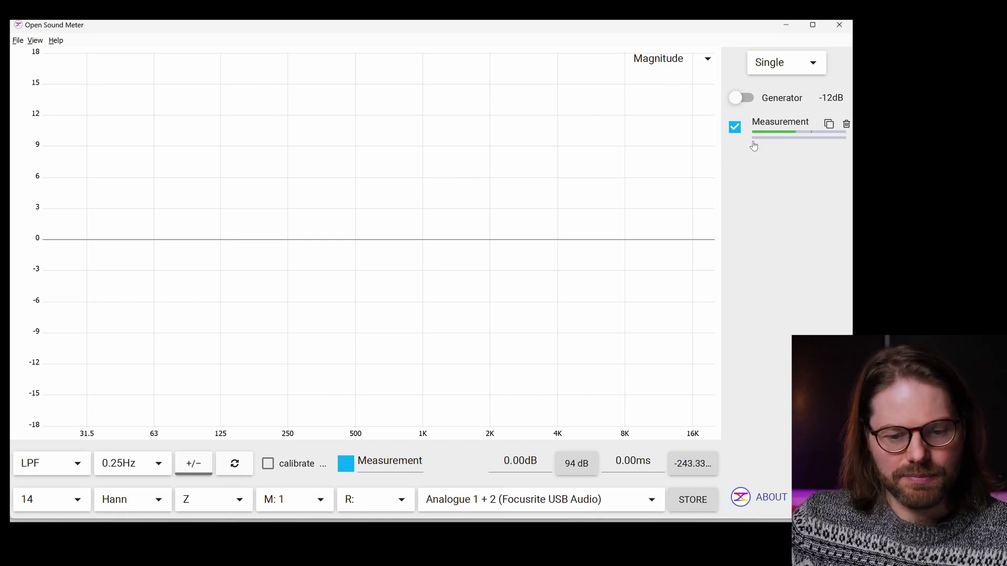
left_click(382, 506)
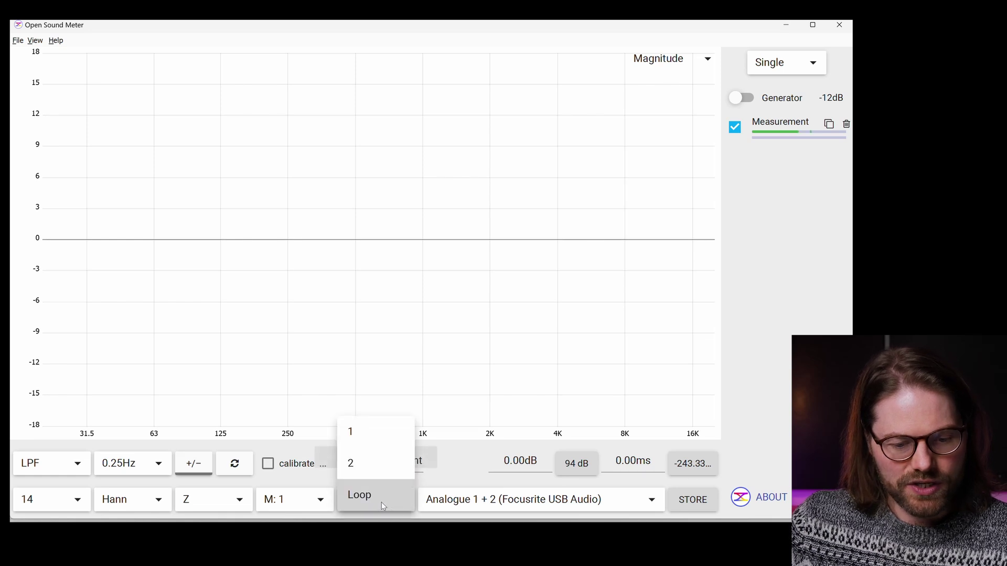
left_click(363, 496)
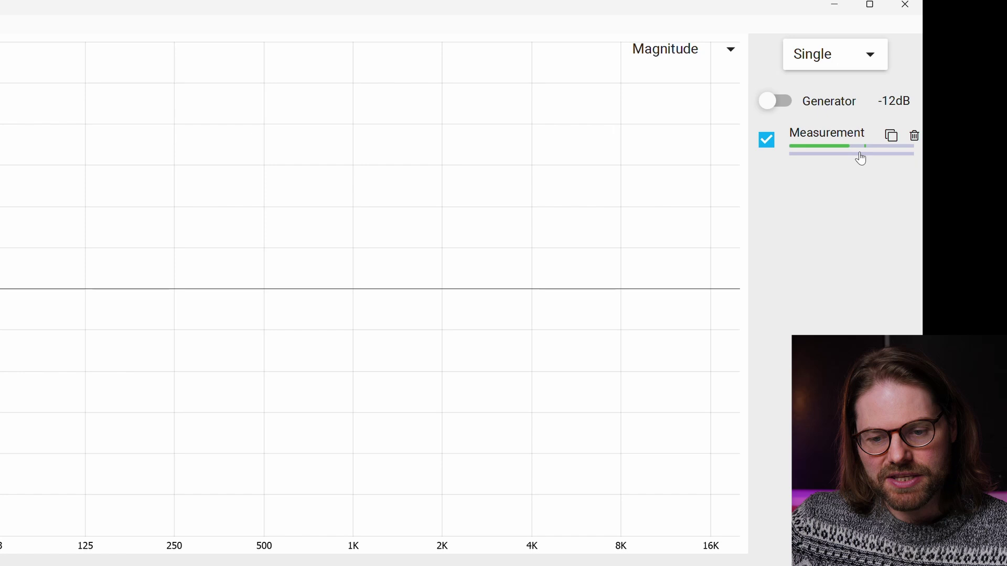
left_click(776, 104)
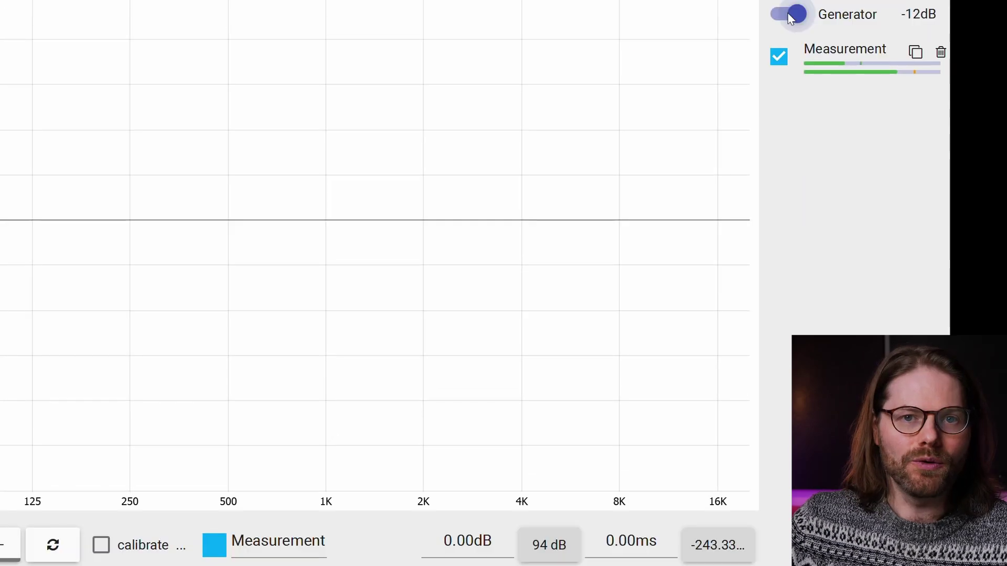
left_click(789, 15)
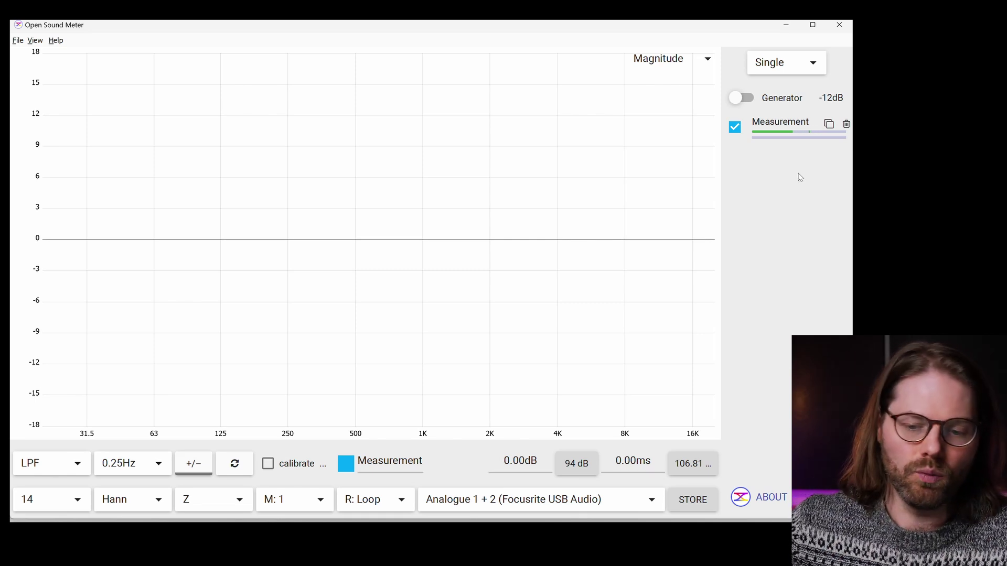
Switch the pink-noise generator on, try a 0dB level, then reselect it to restore -12dB
left_click(835, 113)
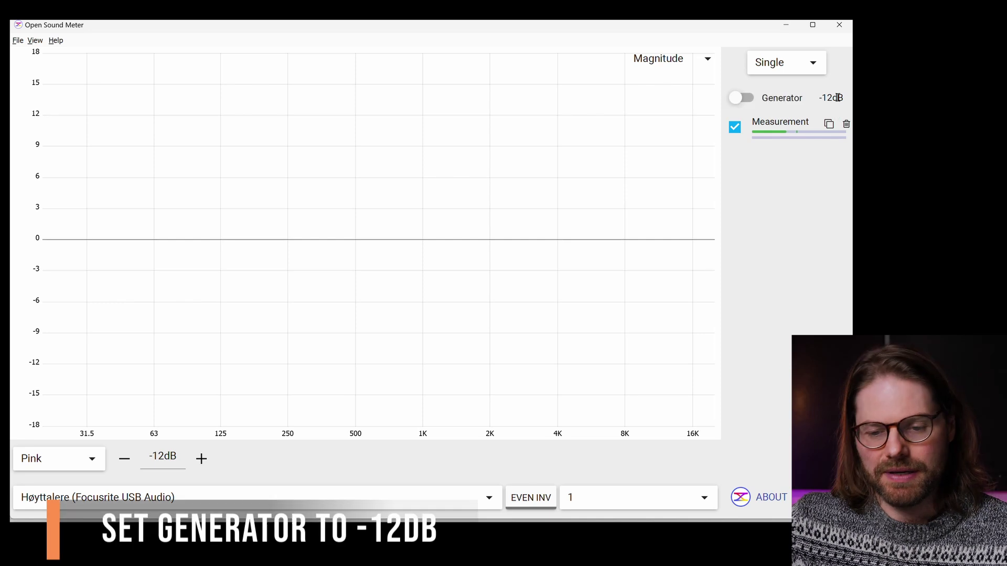
left_click(748, 101)
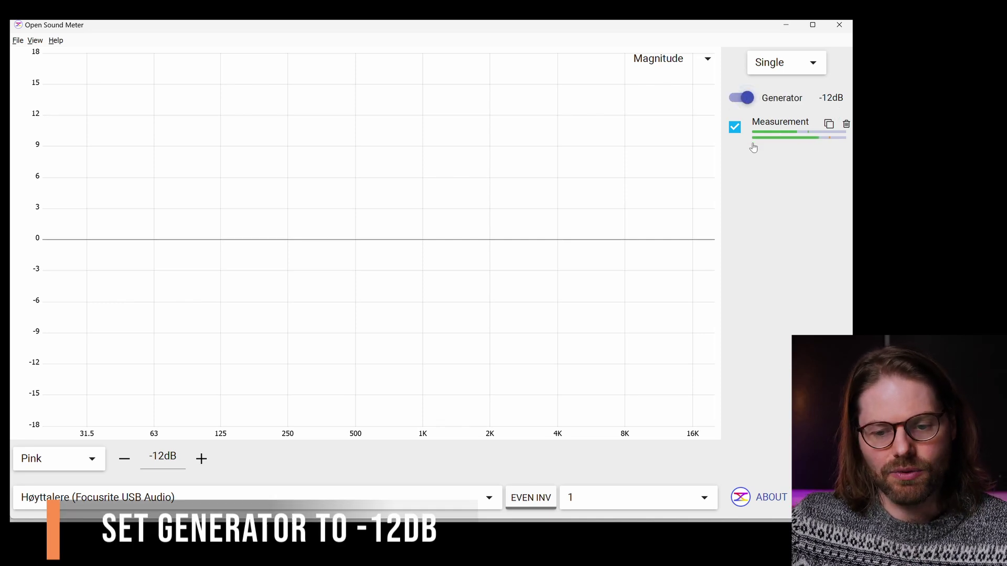
double_click(832, 99)
type("0")
key("Return")
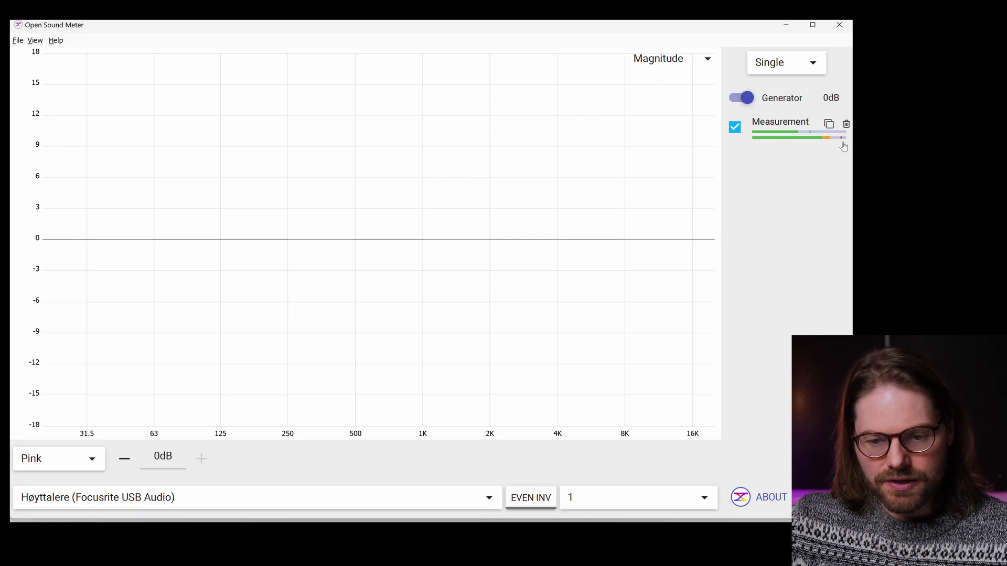
double_click(831, 98)
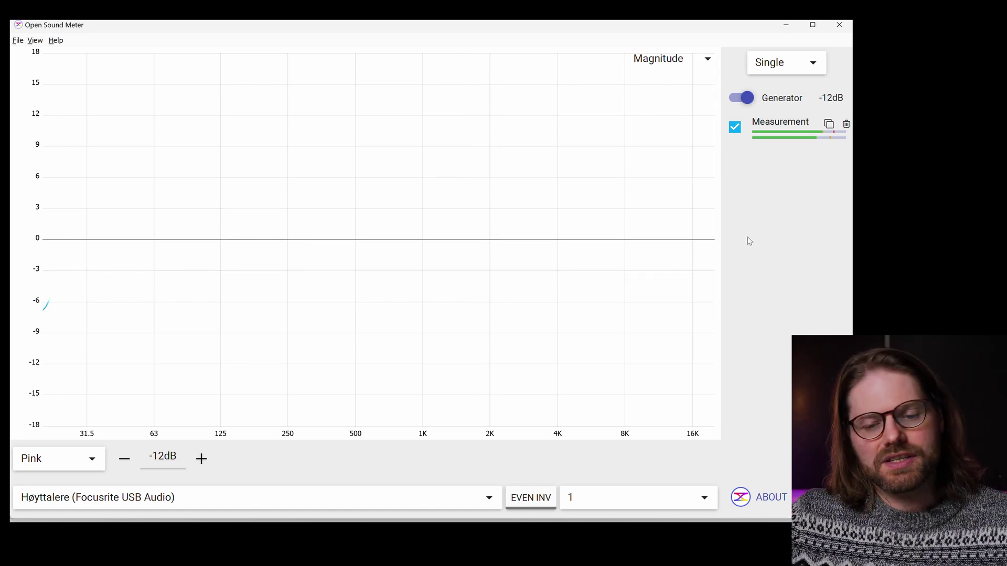
left_click(682, 59)
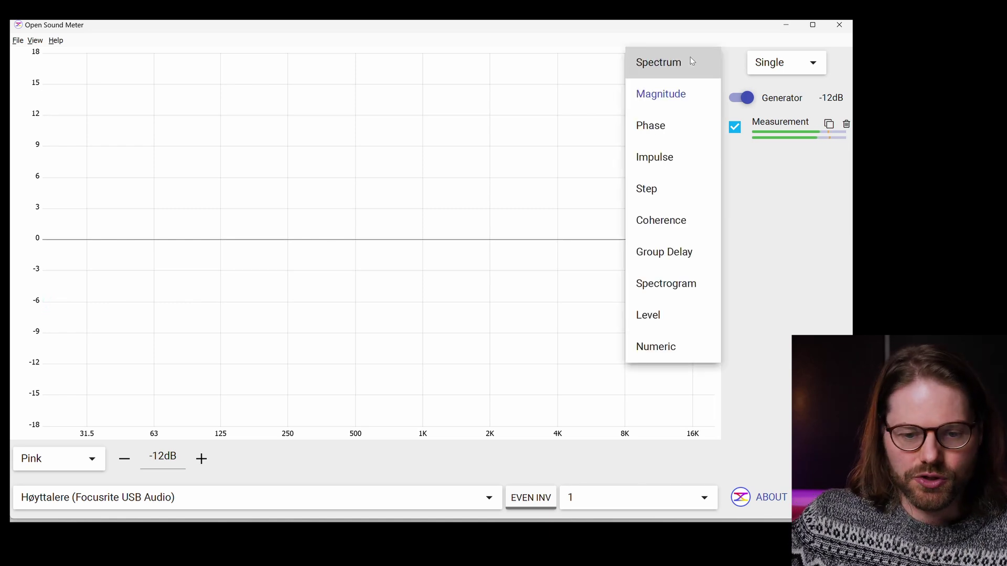
left_click(682, 225)
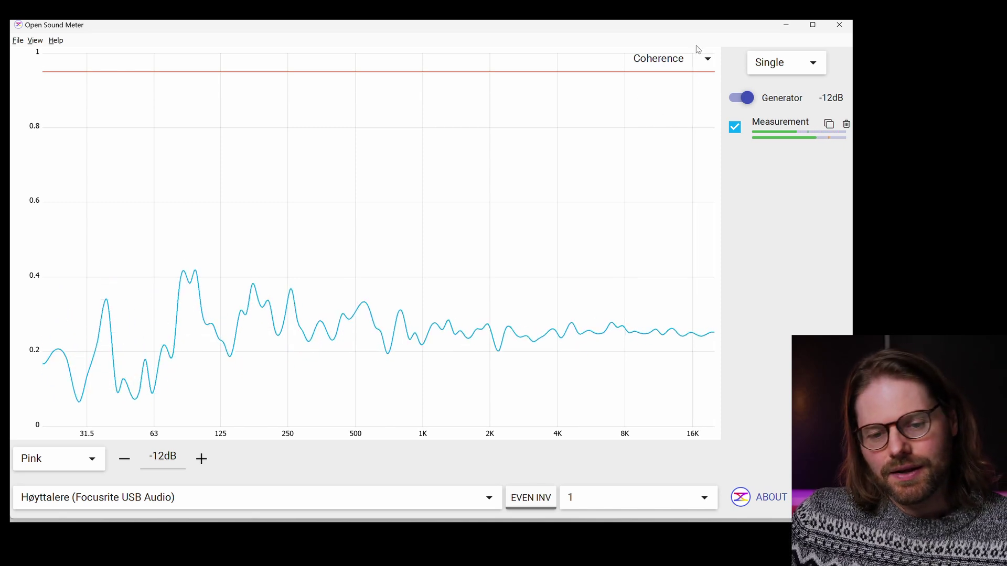
left_click(708, 60)
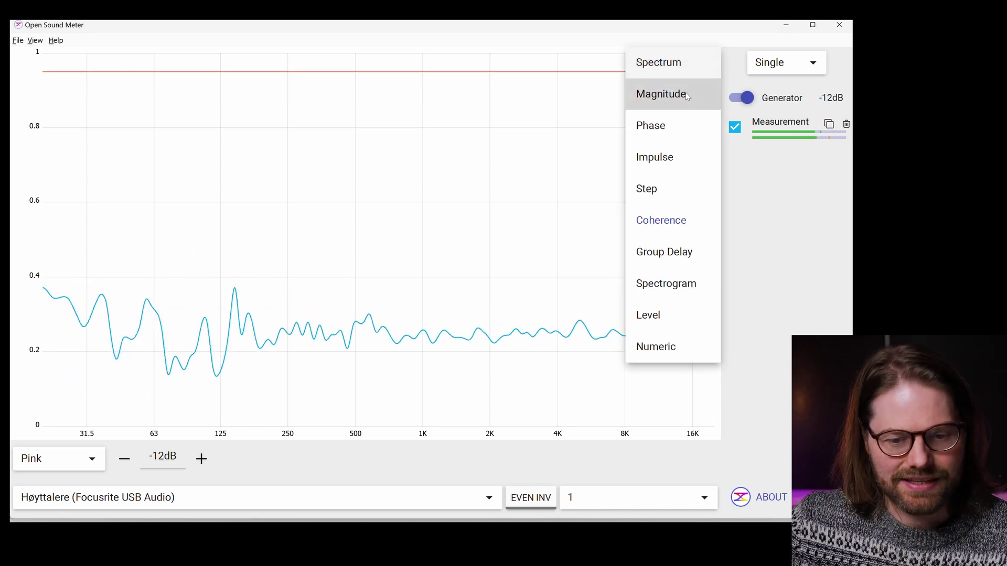
left_click(661, 92)
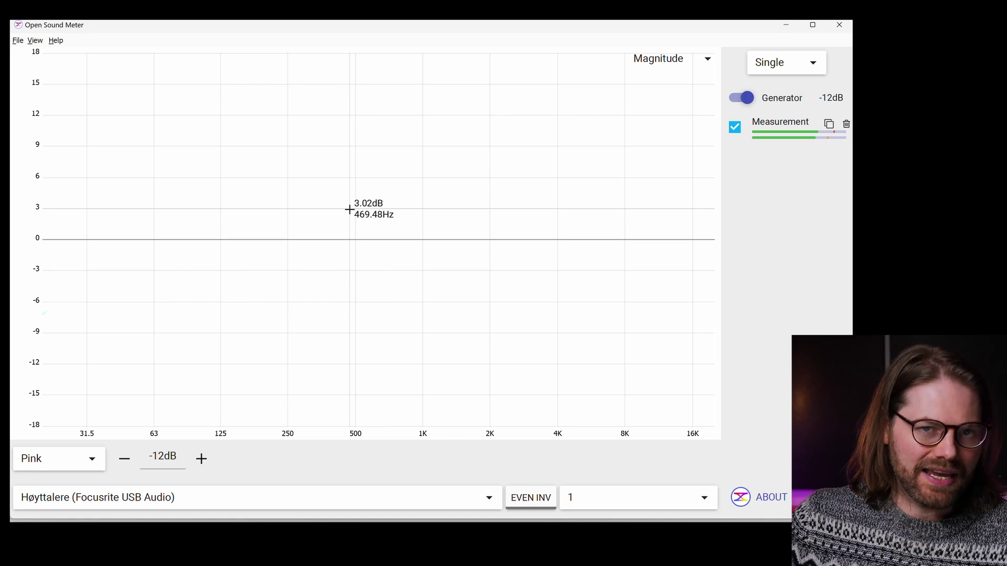
Uncheck 'use coherence' in the Magnitude graph's settings
left_click(366, 196)
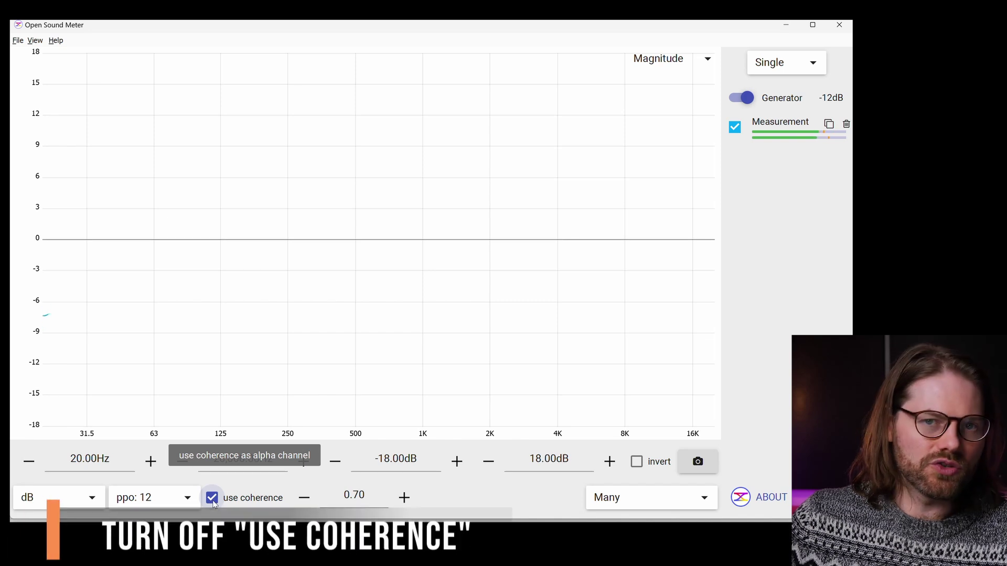
left_click(212, 499)
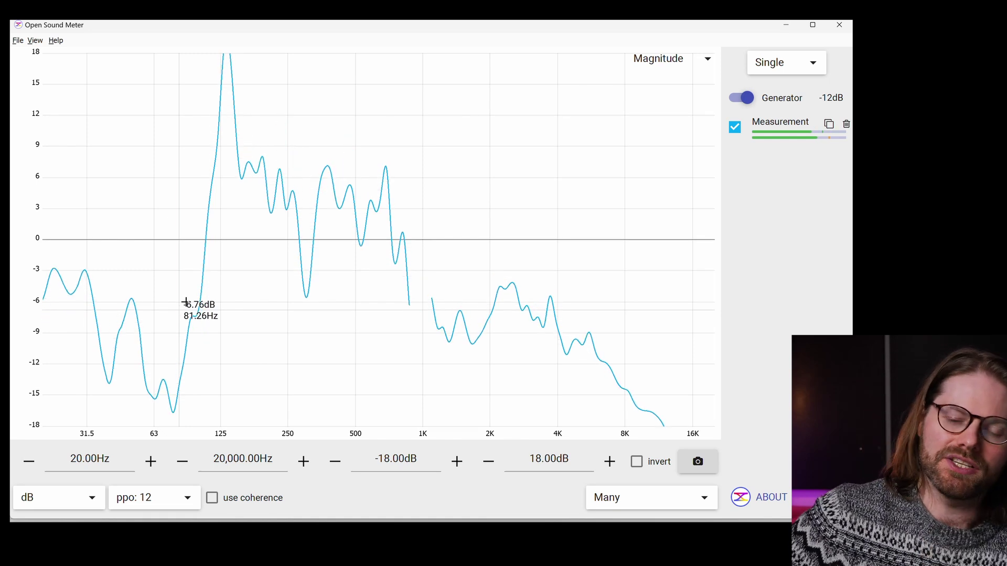
Split the view into Double graphs with Magnitude above Coherence
left_click(815, 65)
left_click(807, 92)
left_click(810, 254)
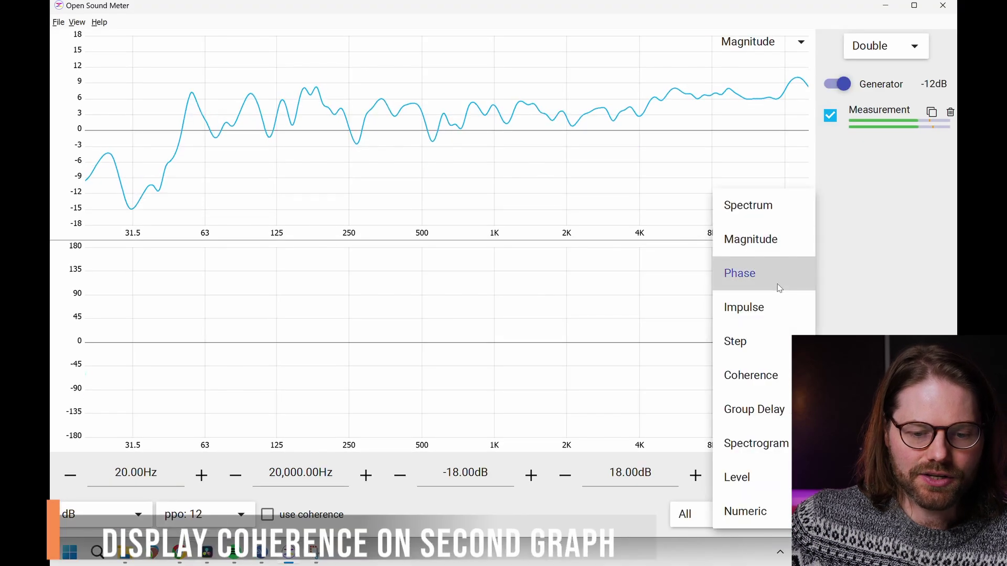
left_click(780, 375)
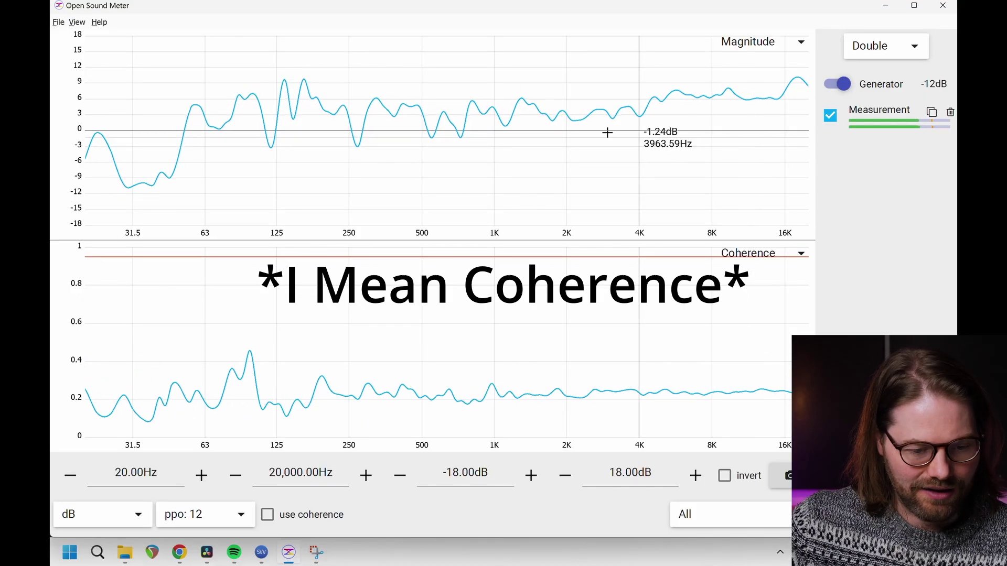
Apply the estimated 311.63ms delay to the Measurement and return to the graph settings
left_click(865, 119)
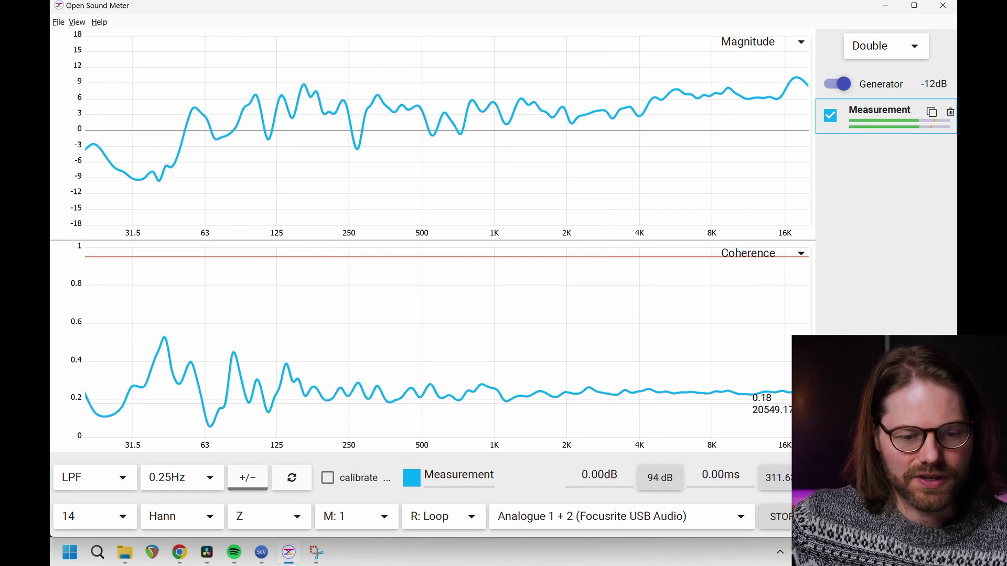
left_click(786, 485)
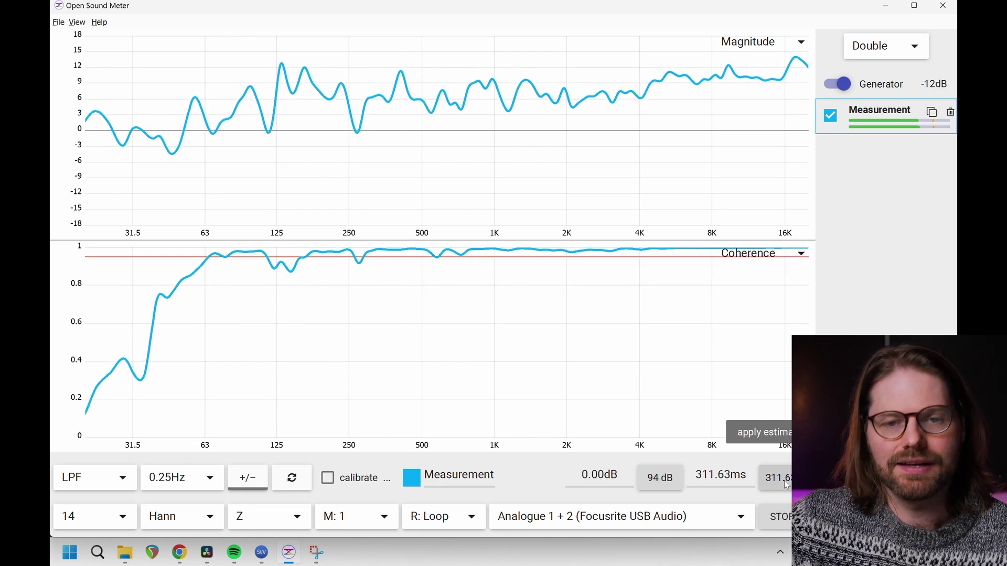
left_click(777, 375)
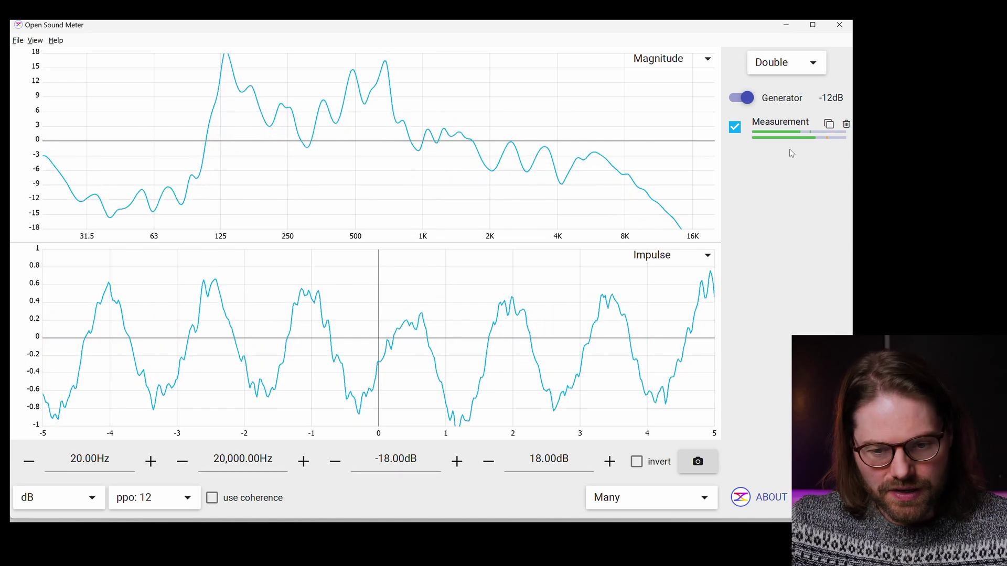
Compensate the live Measurement with the estimated 311.63ms delay
left_click(786, 139)
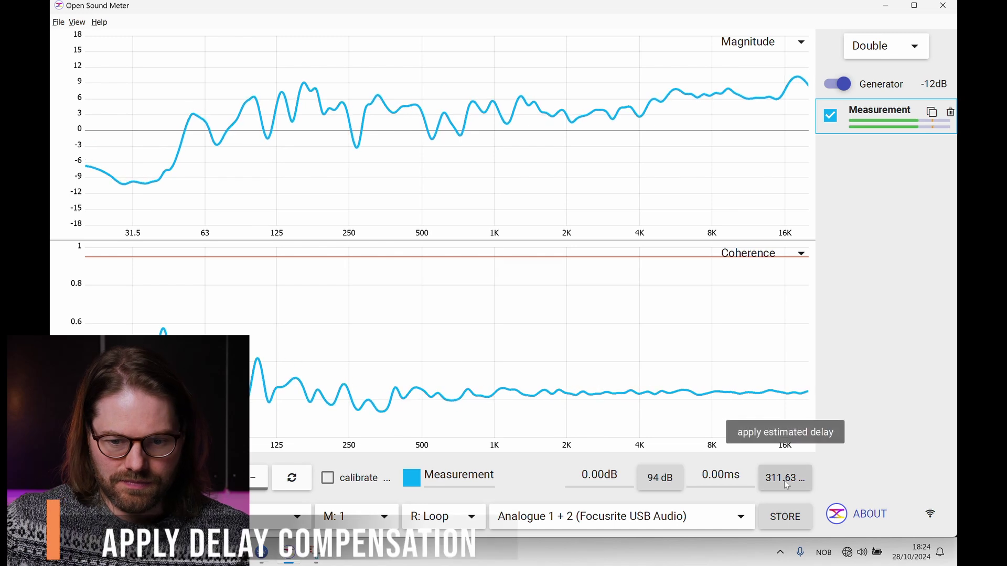
left_click(789, 480)
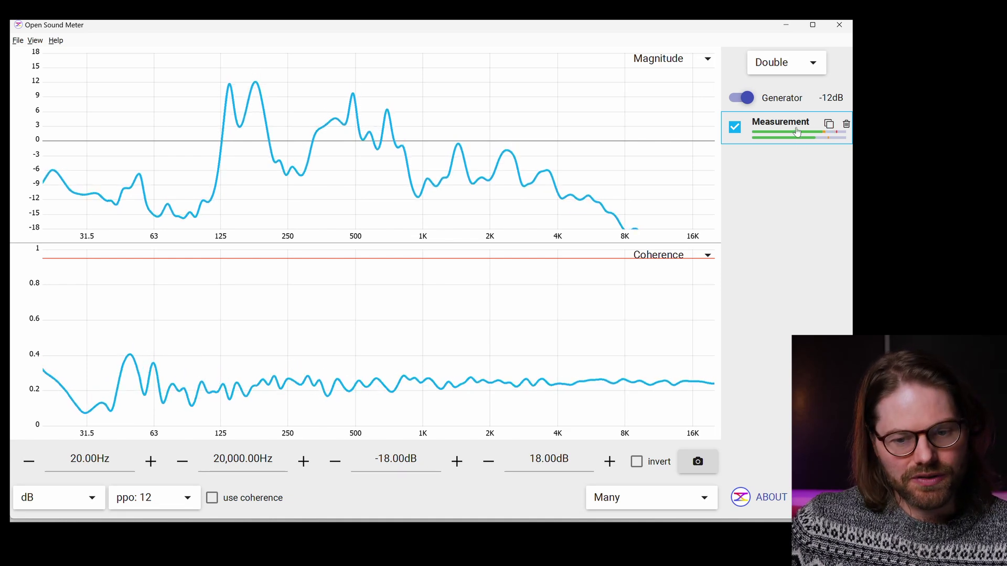
Store the Measurement as 'Measure @ 17:23' and hide the live Measurement trace
left_click(800, 128)
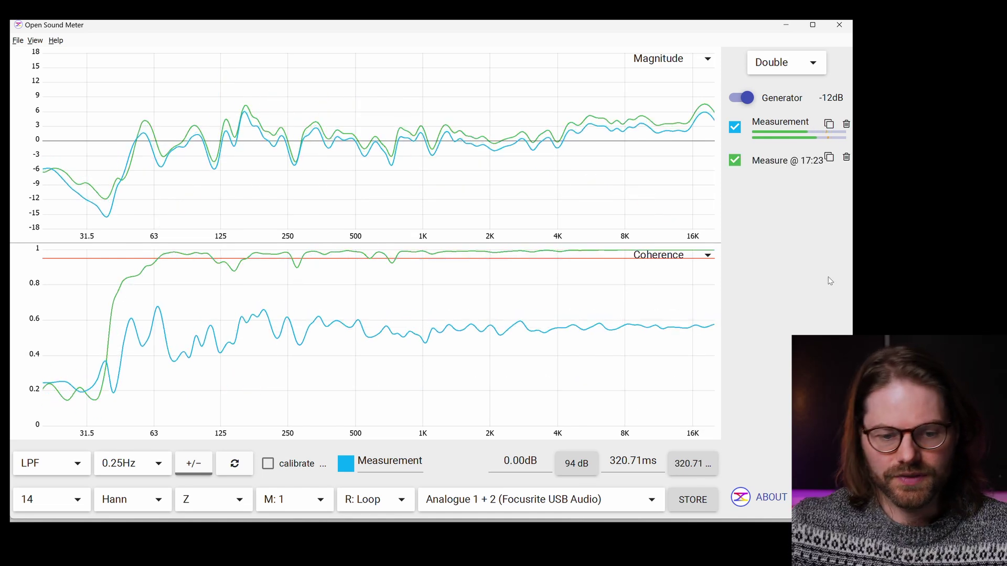
left_click(735, 127)
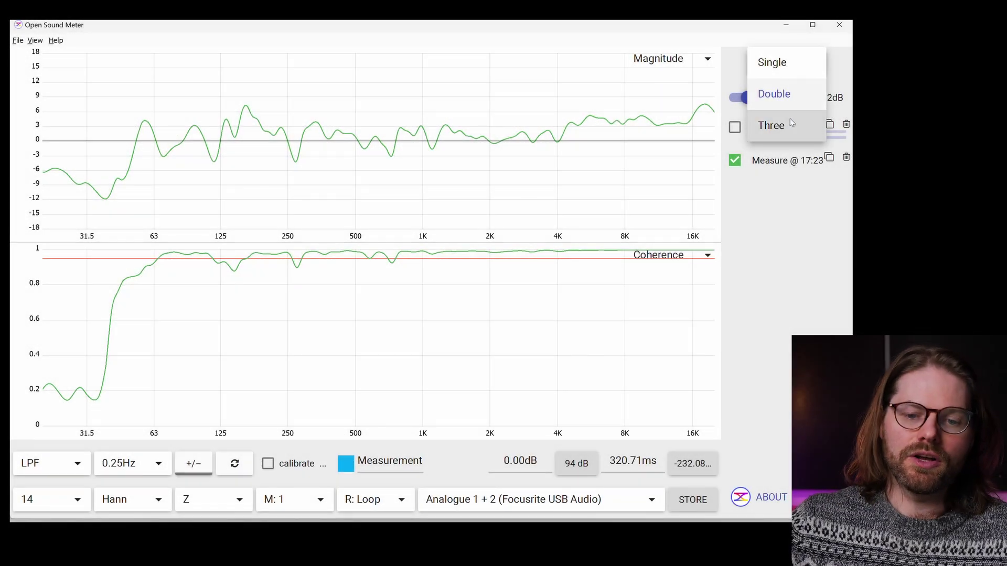
Switch the layout to Single so only the Magnitude graph remains
left_click(781, 63)
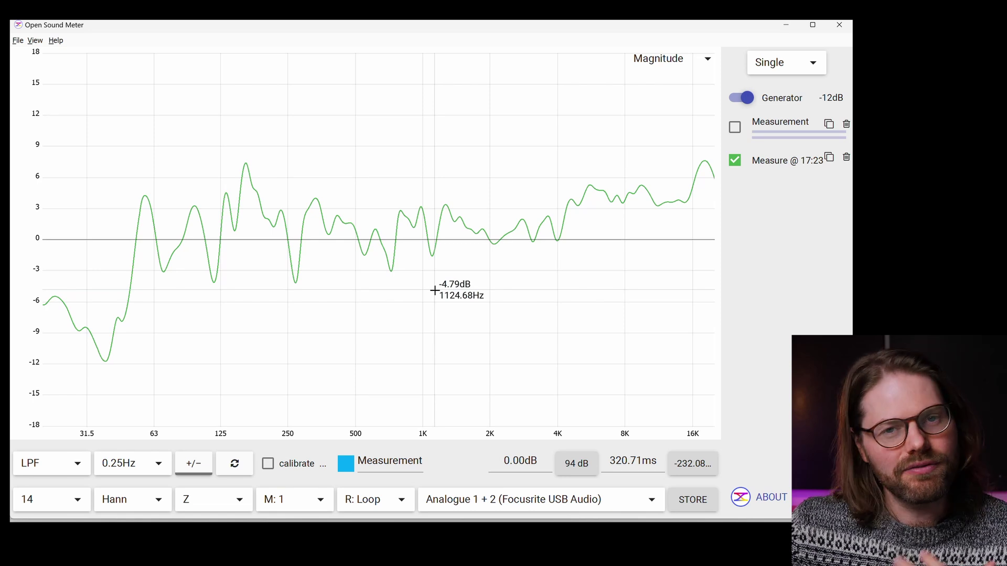
Compare 48 and 12 points per octave, settle on 6-ppo smoothing, then show the live Measurement
left_click(434, 290)
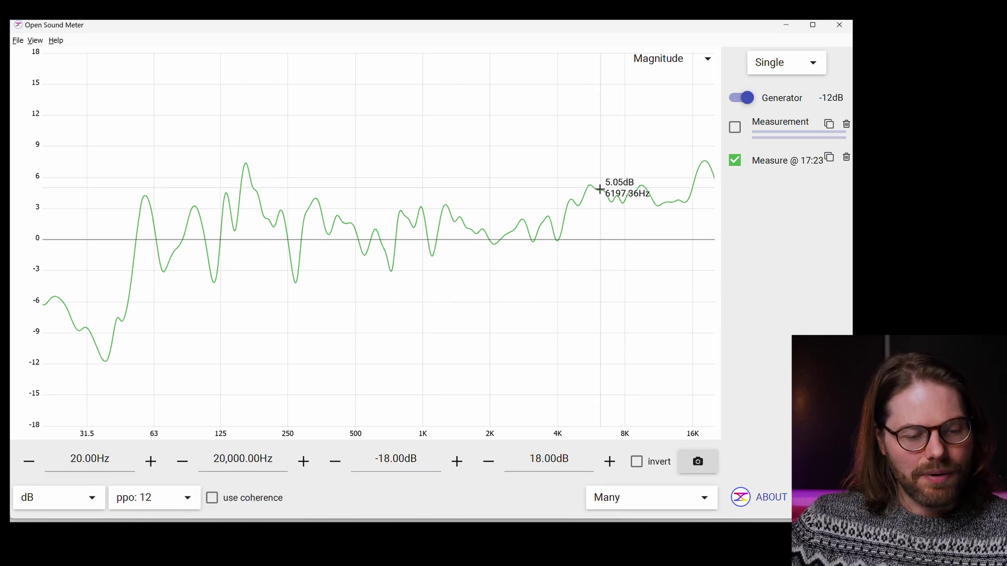
left_click(178, 502)
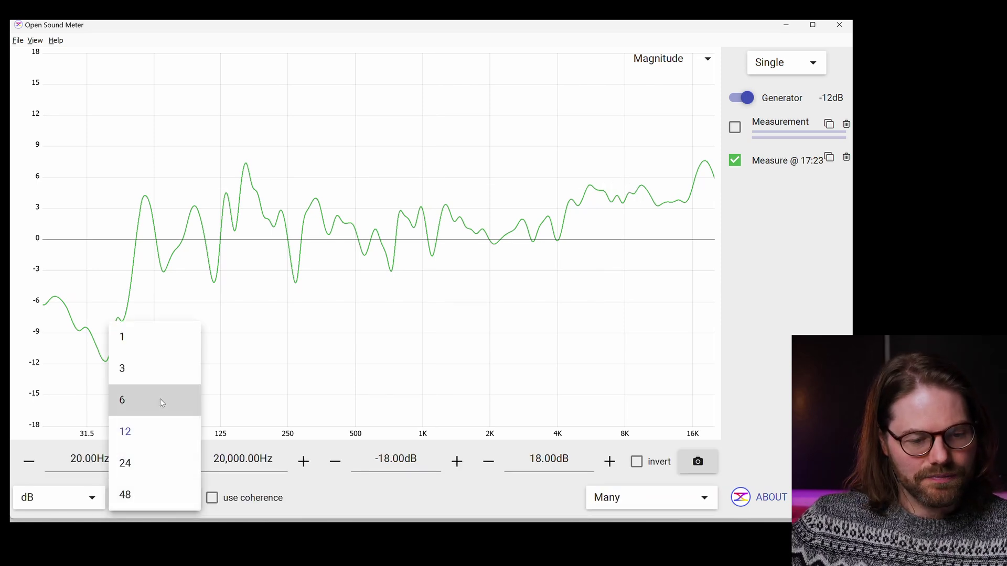
left_click(162, 400)
left_click(164, 493)
left_click(163, 493)
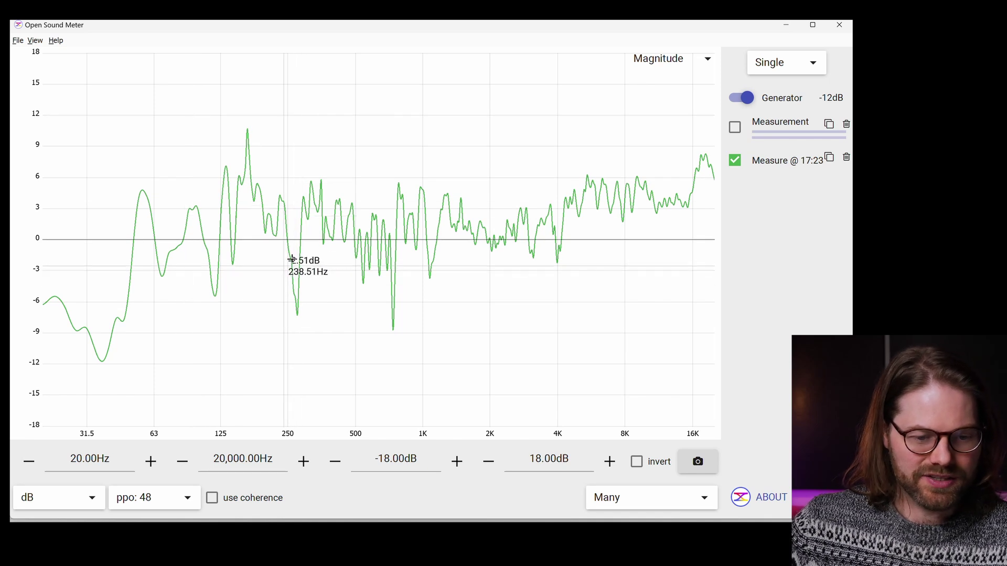
left_click(177, 496)
left_click(165, 405)
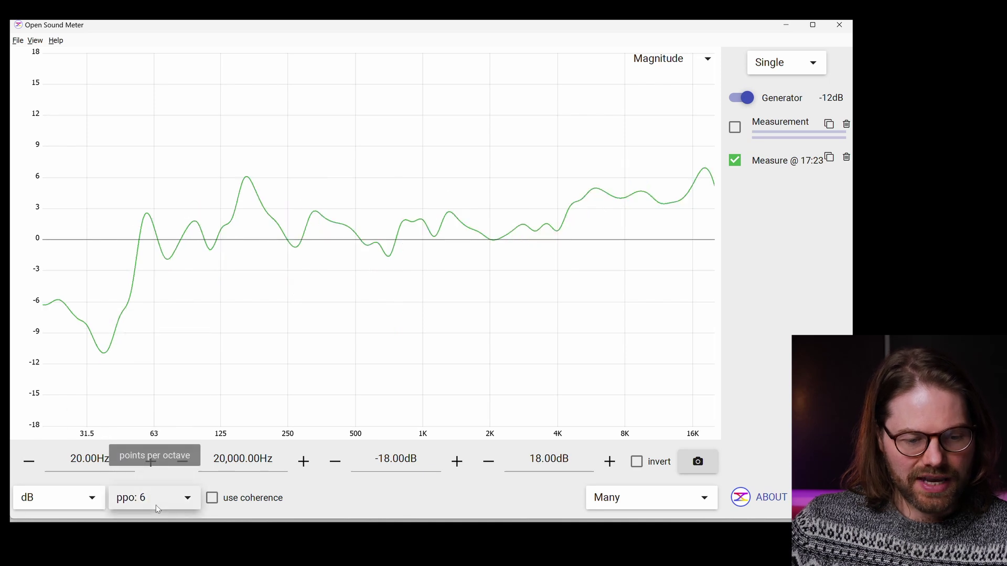
left_click(155, 505)
left_click(156, 444)
scroll(154, 497, "up", 1)
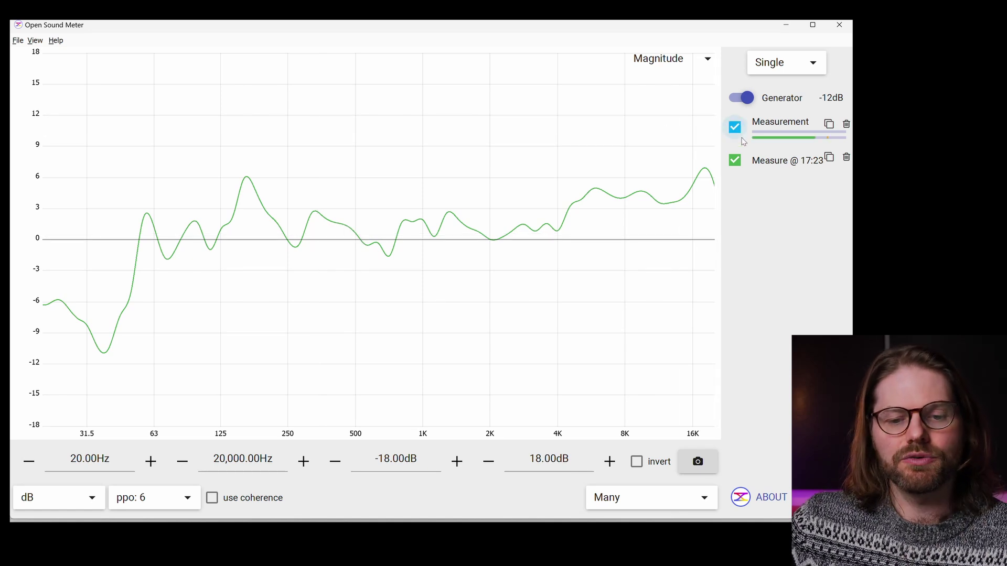
left_click(764, 136)
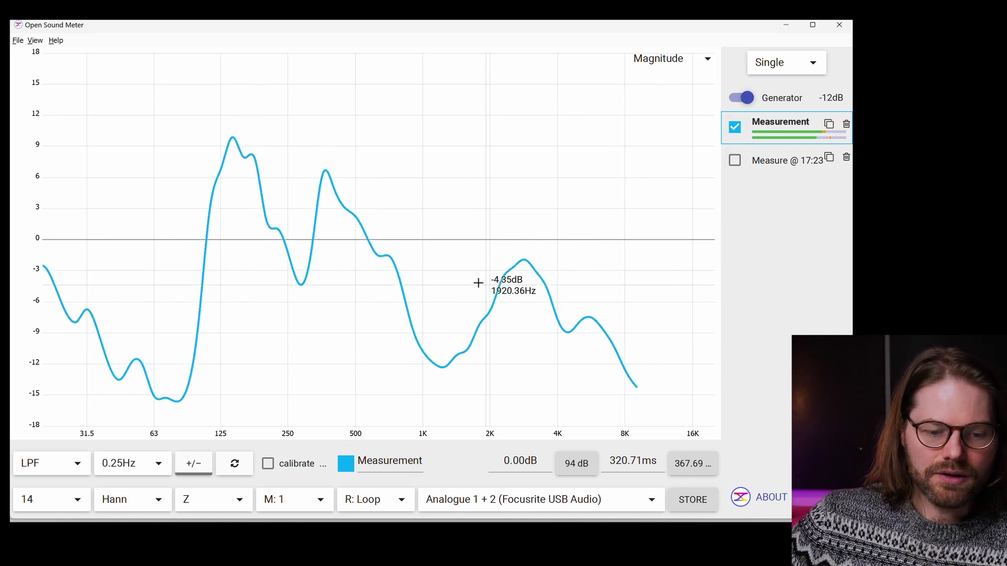
Change the live Measurement's averaging type from LPF to FIFO
left_click(74, 463)
left_click(52, 488)
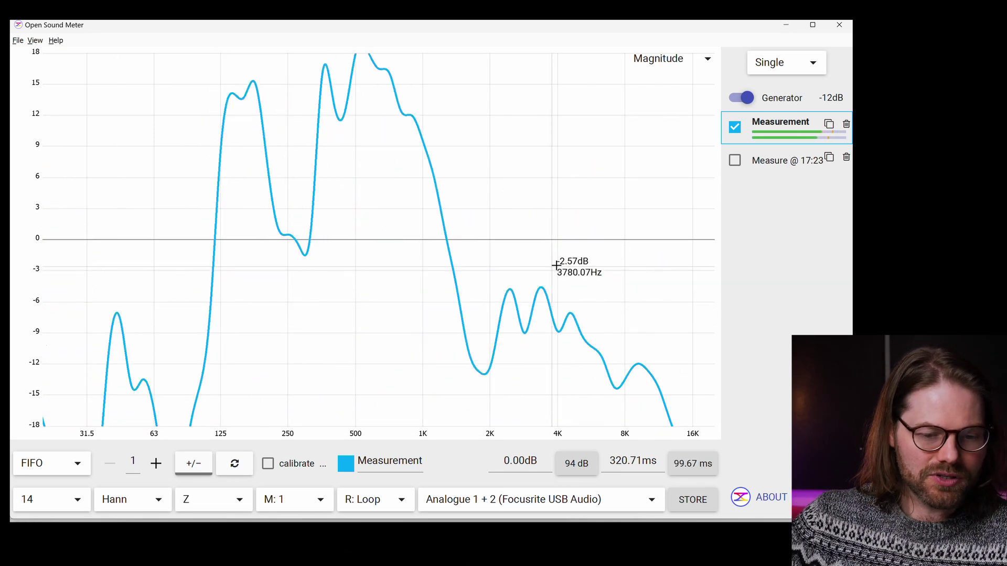
Keep FIFO averaging on the live Measurement and set its average count to 20
left_click(795, 131)
left_click(795, 131)
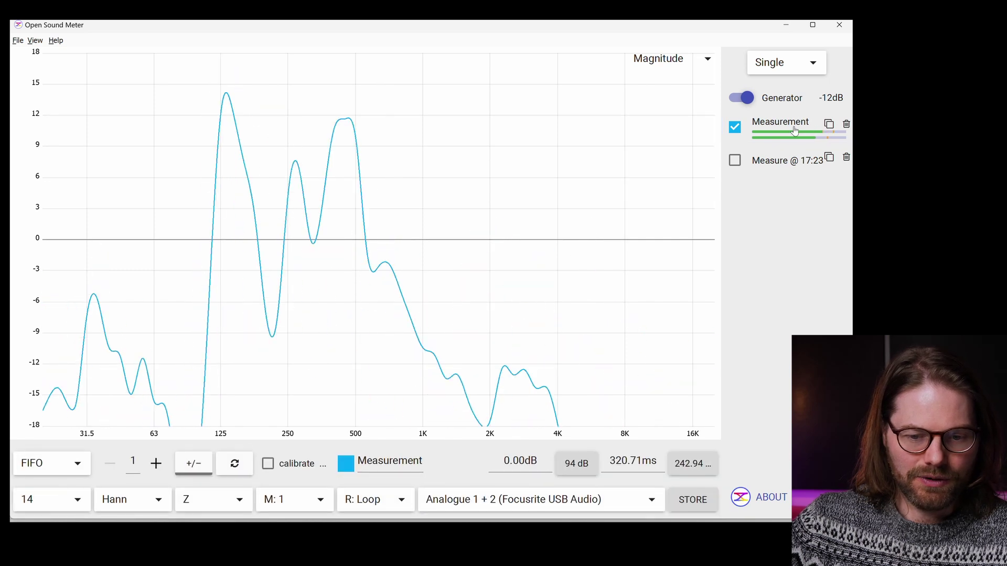
left_click(66, 465)
left_click(57, 466)
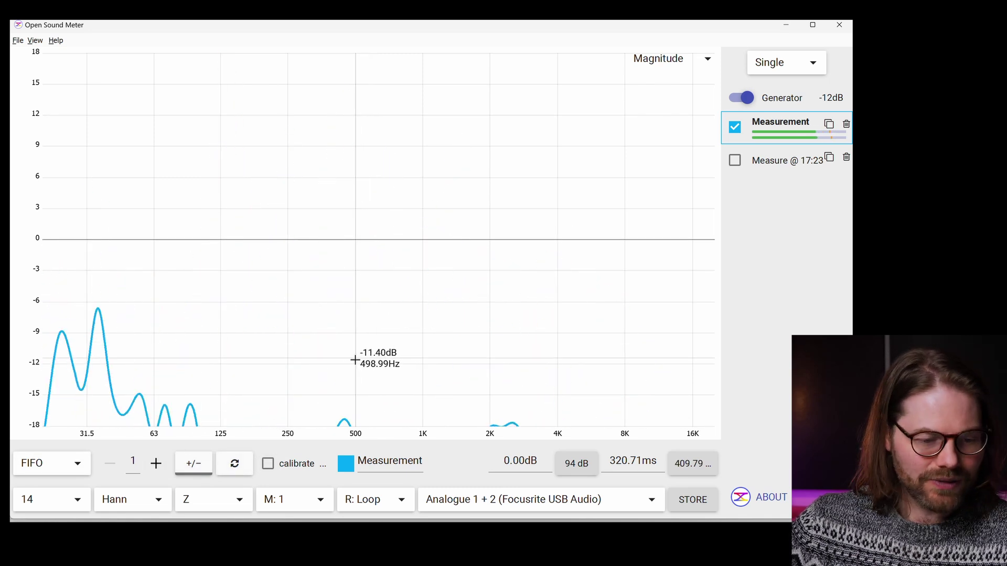
left_click(156, 465)
left_click(155, 465)
left_click(155, 464)
left_click(155, 464)
left_click(155, 464)
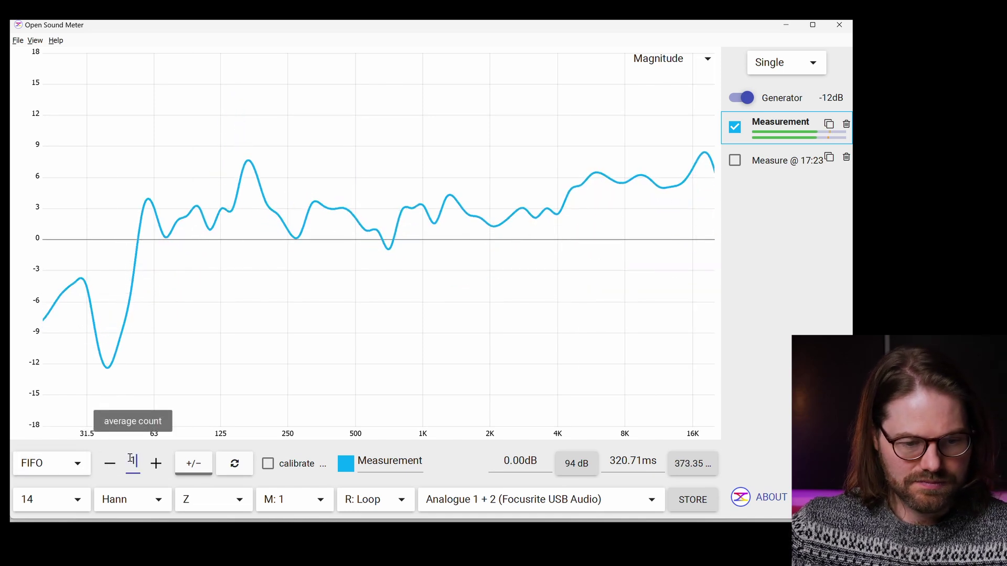
key("Return")
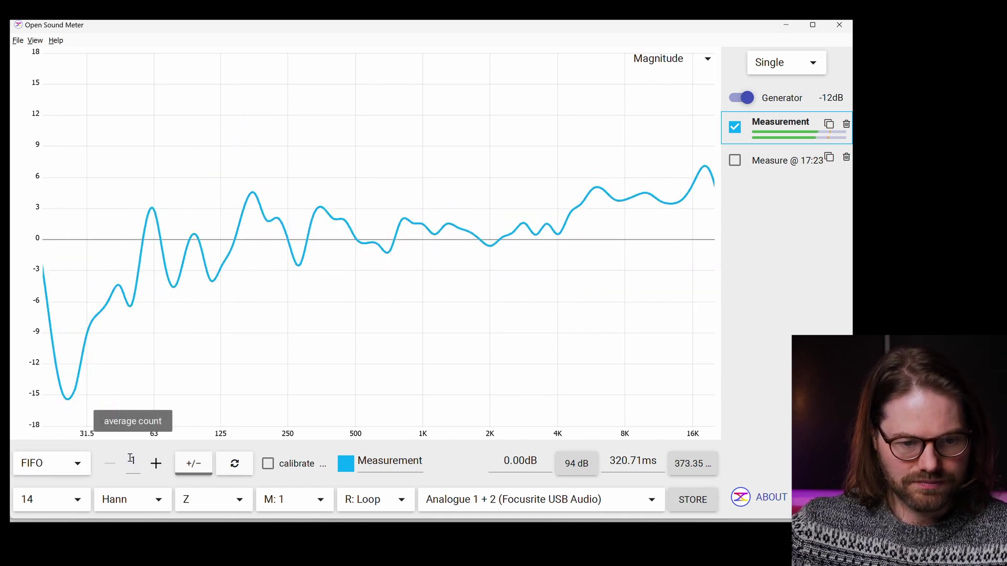
double_click(131, 460)
type("20")
key("Return")
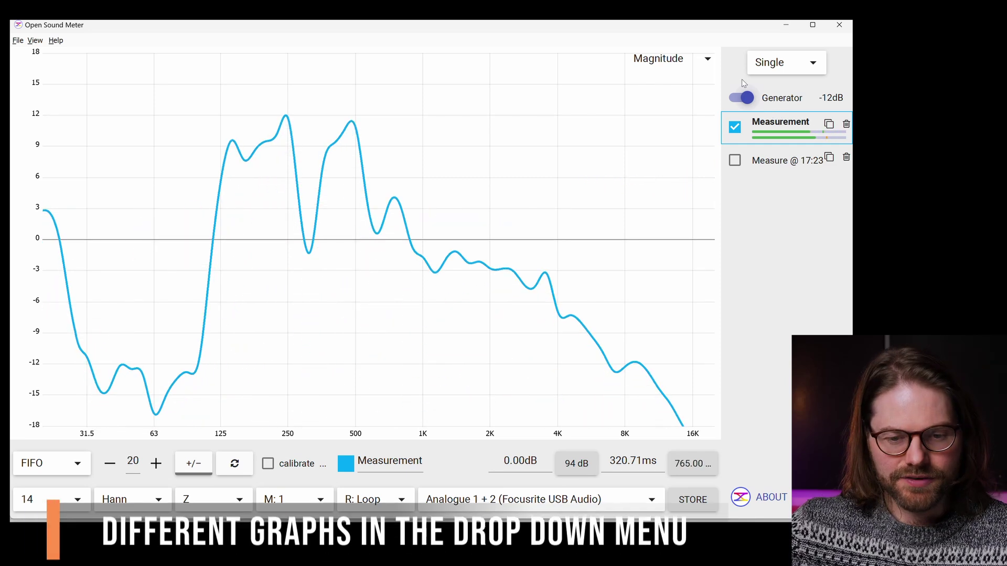
Change the graph type from Magnitude to Spectrum
left_click(708, 61)
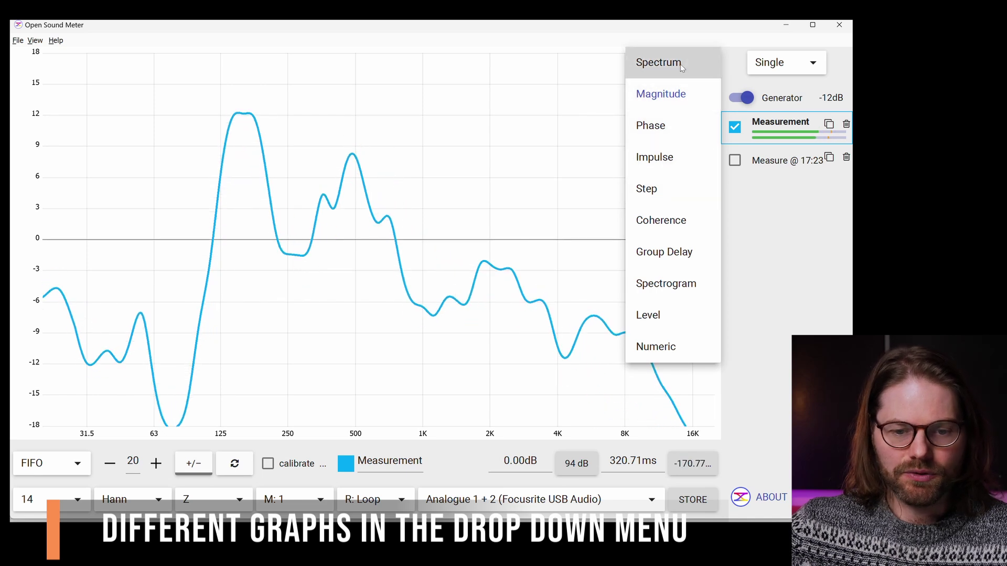
left_click(682, 68)
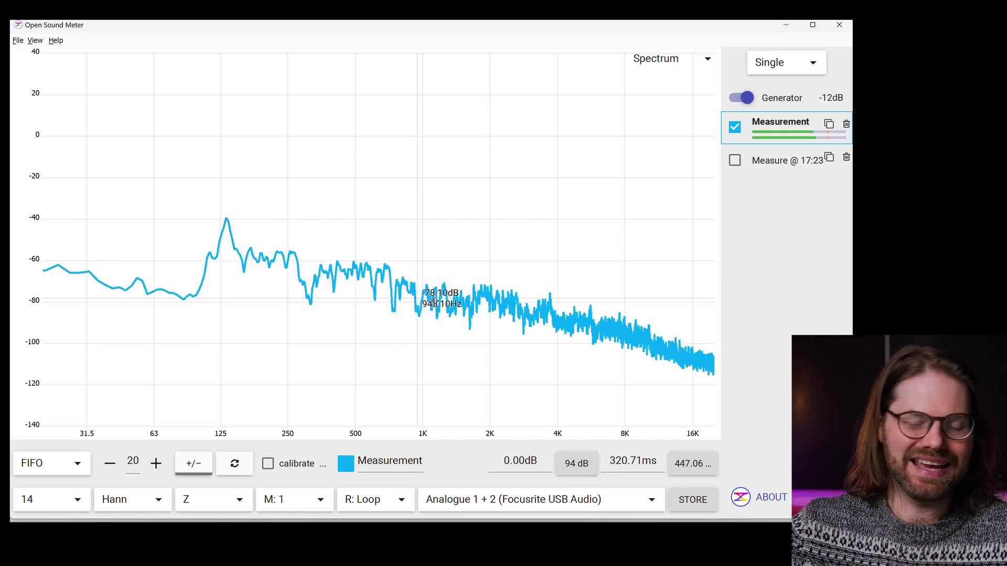
Return the graph to Magnitude and untick 'use coherence' so the curve isn't blanked
left_click(660, 58)
left_click(680, 87)
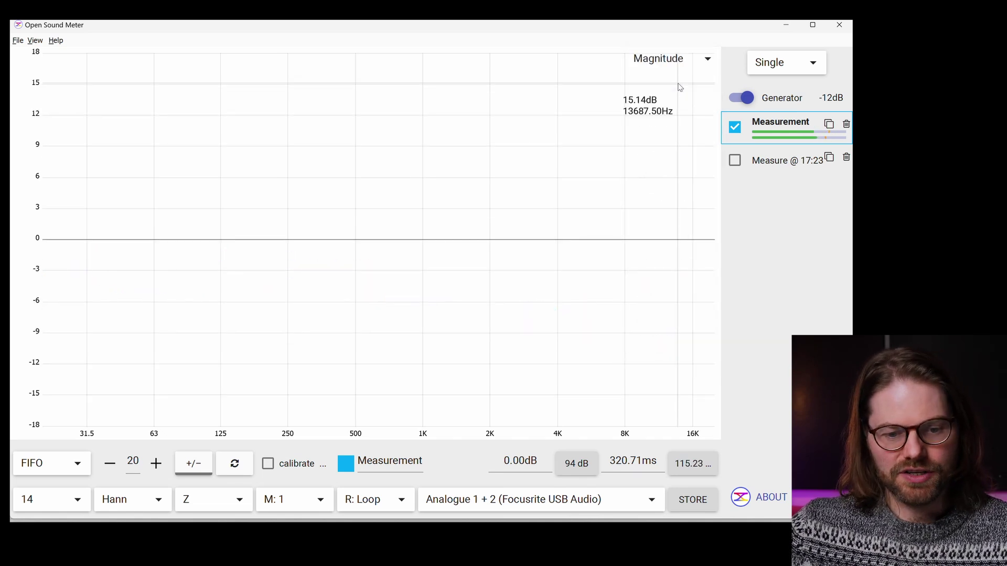
left_click(451, 254)
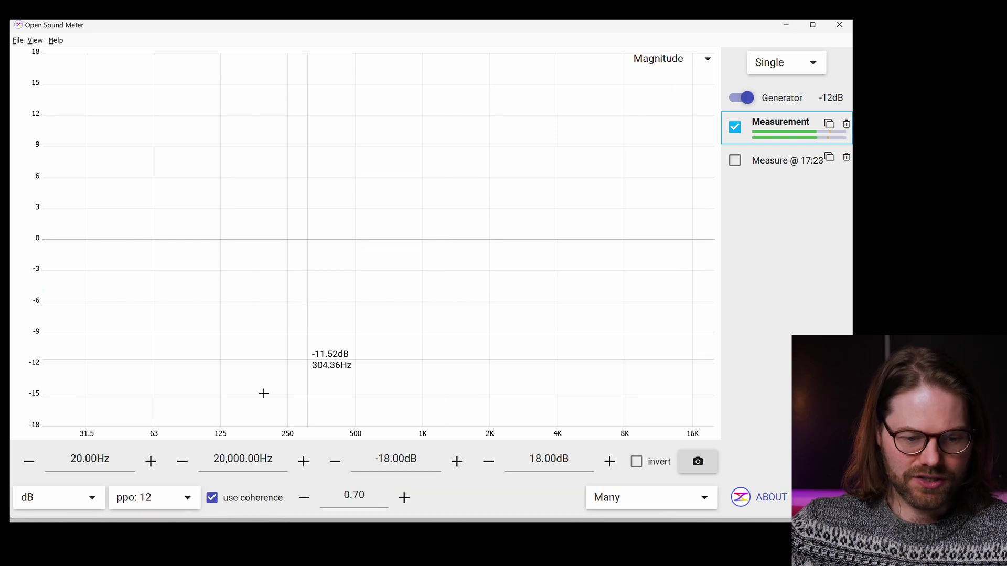
left_click(211, 498)
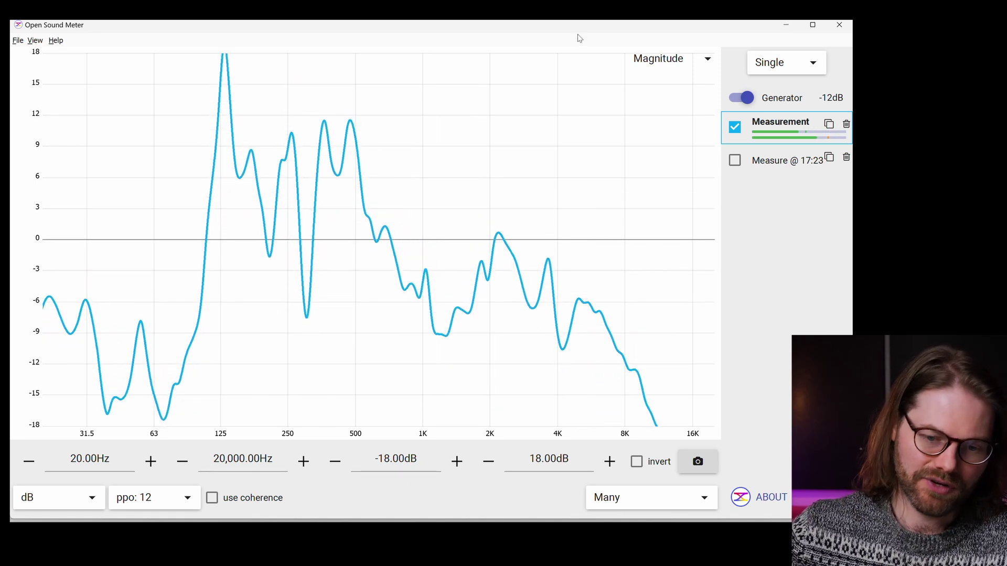
Switch the graph to Phase for the stored Measure @ 17:23 trace
key("ctrl+2")
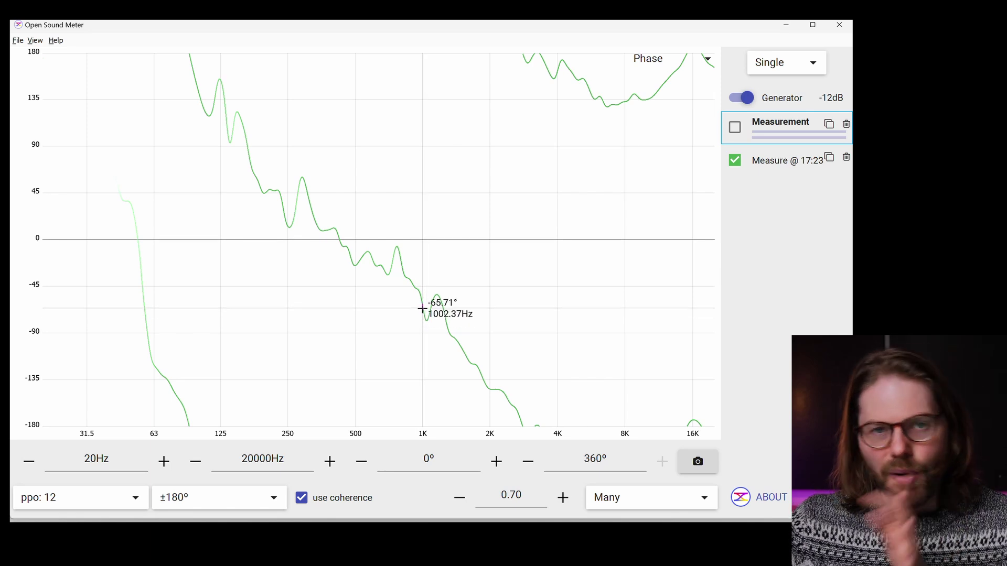
left_click(707, 60)
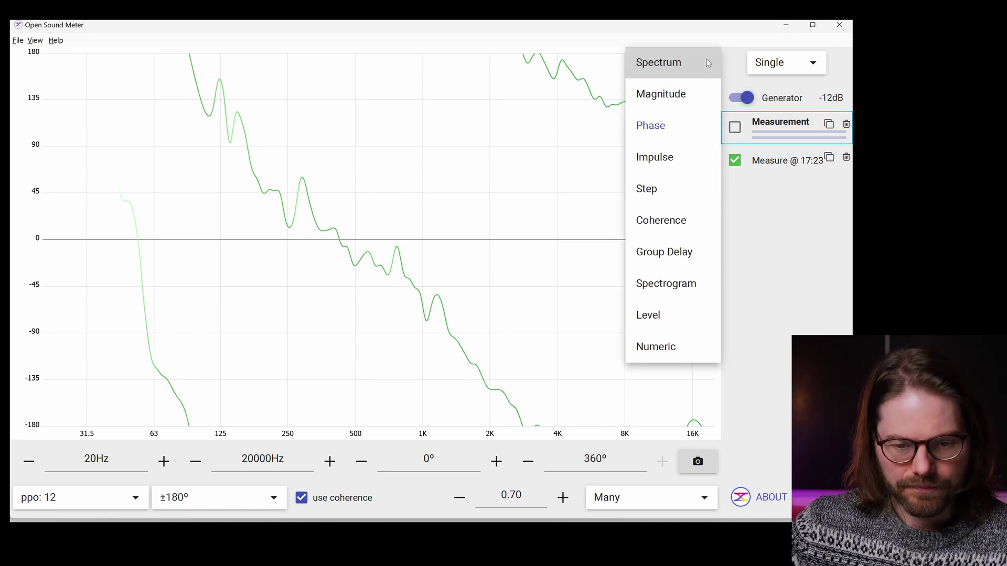
Switch the graph to Impulse, check the generator's output channels, and store a live-measurement snapshot
left_click(670, 164)
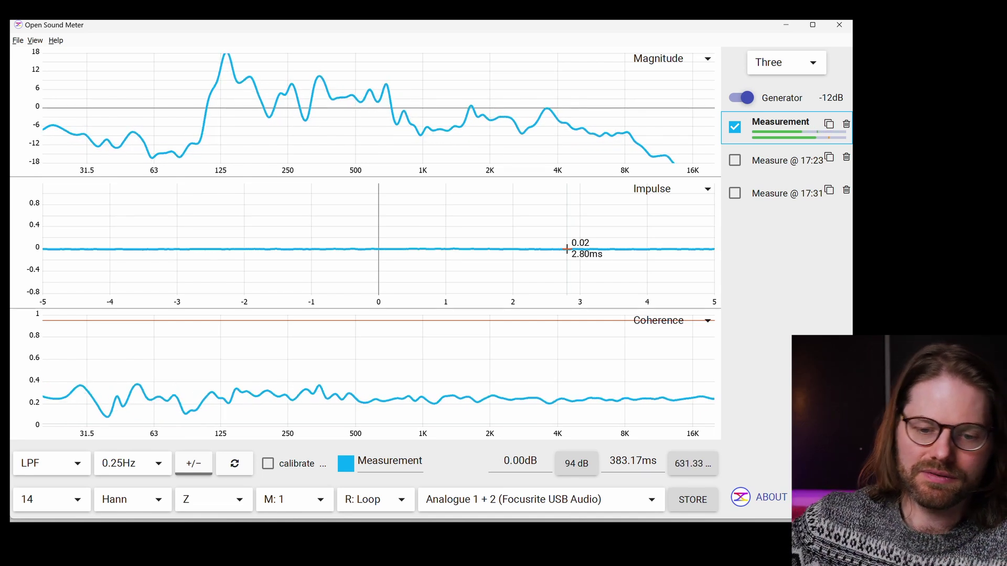
left_click(782, 100)
left_click(575, 498)
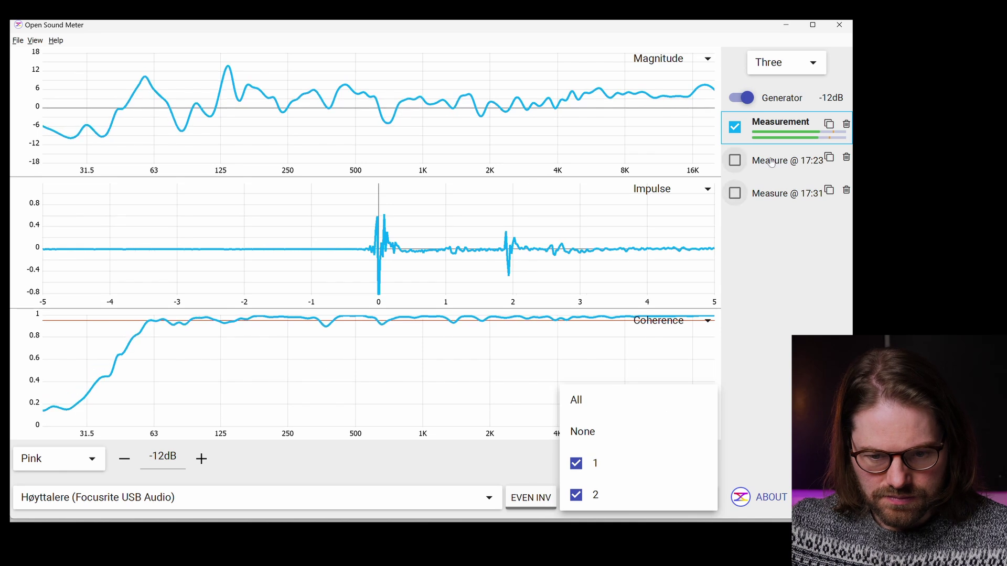
left_click(780, 126)
left_click(693, 500)
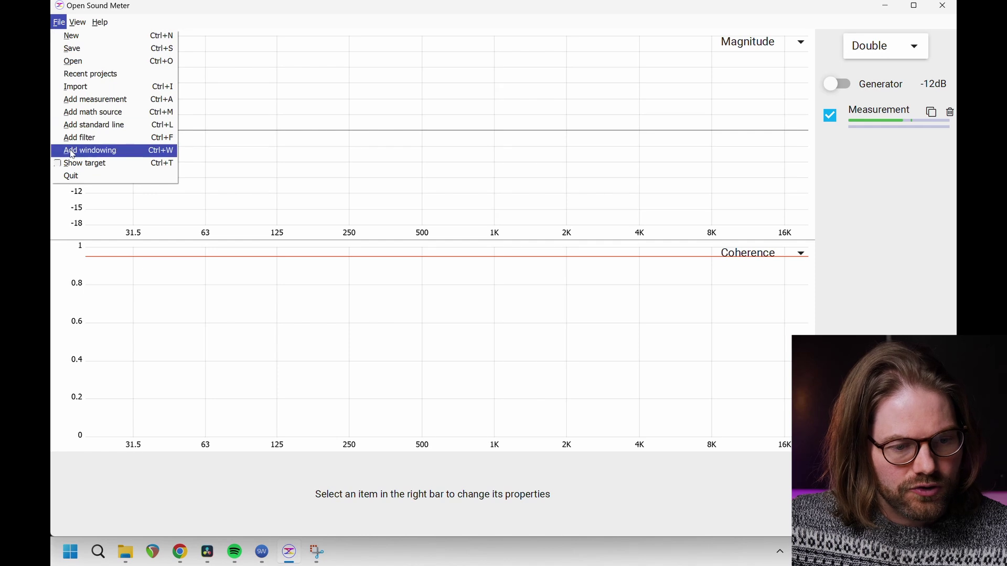
Show and select the Target Trace, switch to a single Magnitude graph, and set its low end to 5 dB
left_click(84, 163)
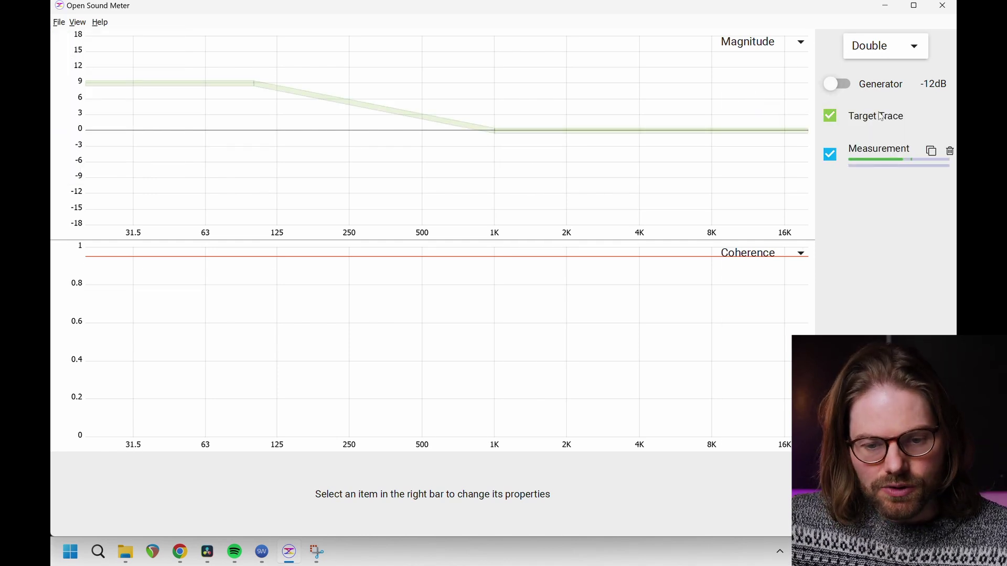
left_click(881, 116)
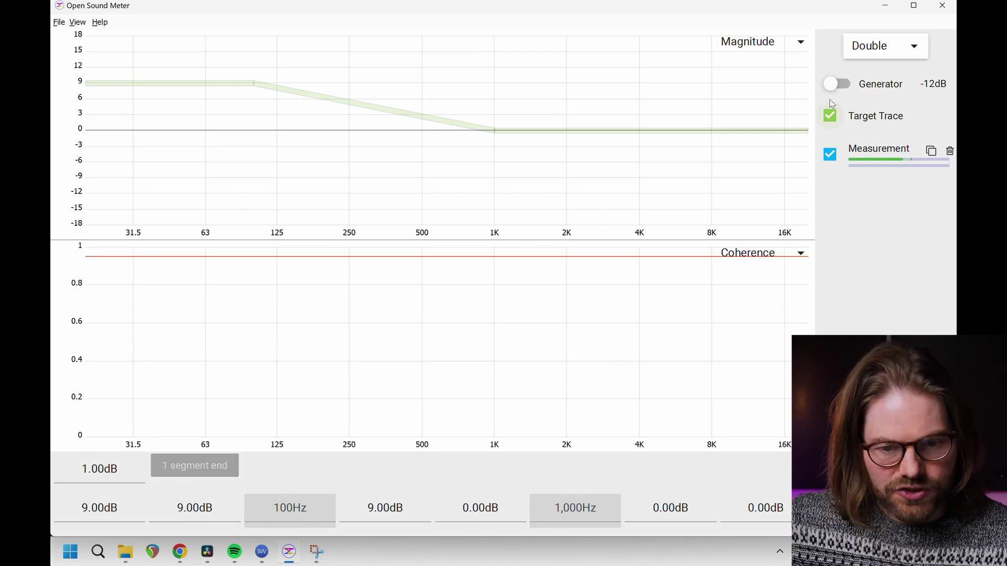
left_click(885, 46)
left_click(867, 46)
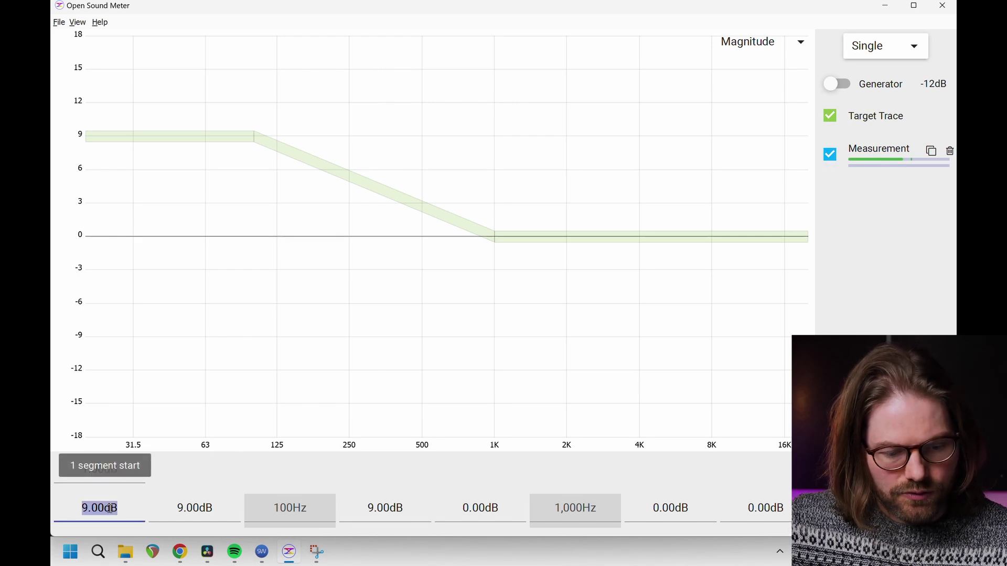
type("5")
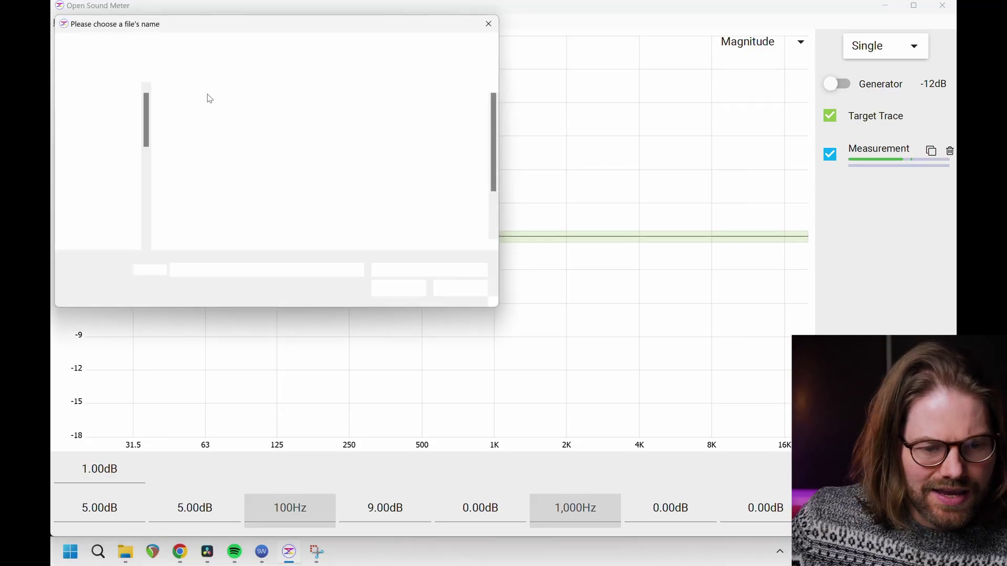
Import the target trace file TARGET M-Insd-Bot.txt from the TXT target traces folder
left_click_drag(436, 23, 441, 122)
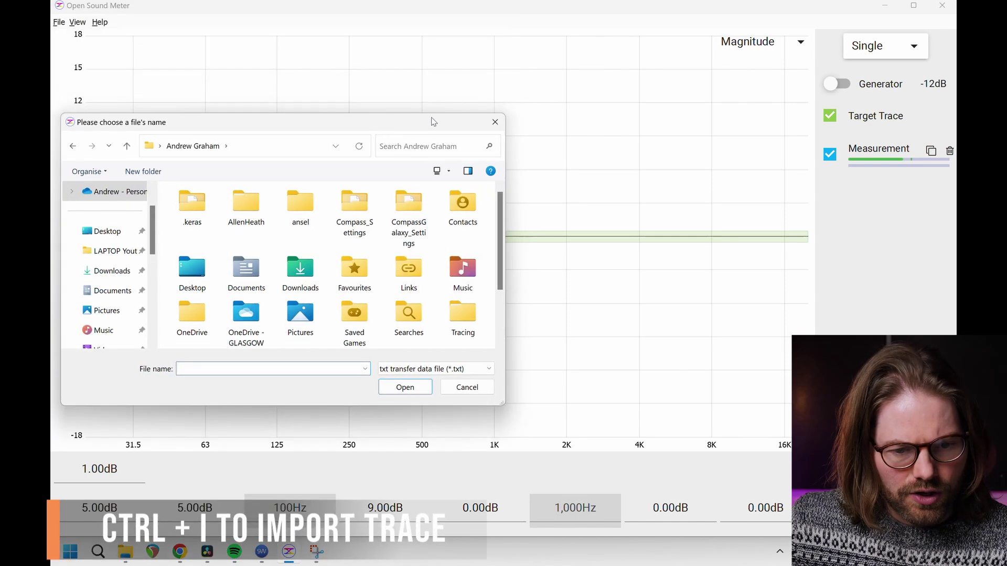
left_click(496, 122)
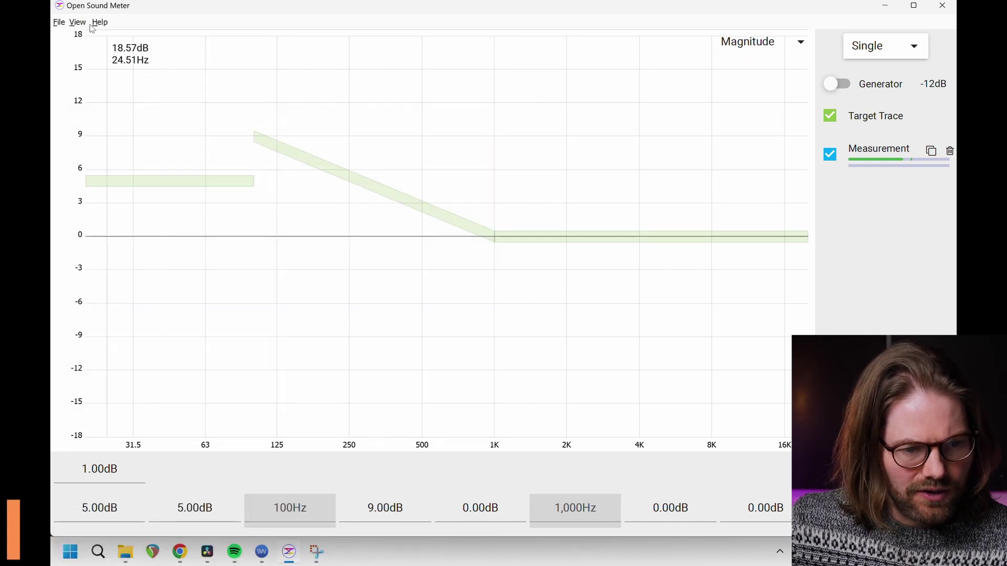
left_click(59, 22)
key("ctrl+i")
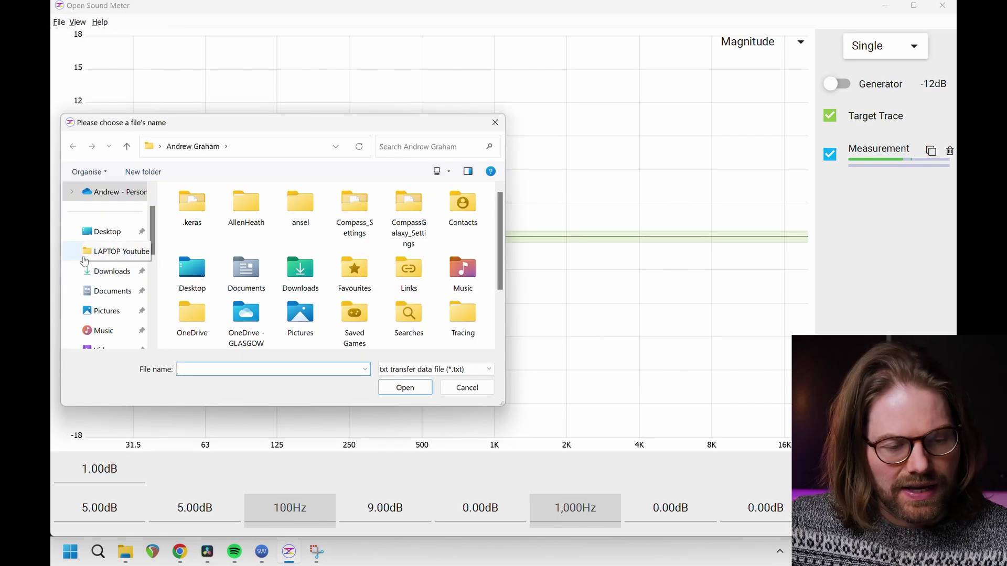
left_click(110, 251)
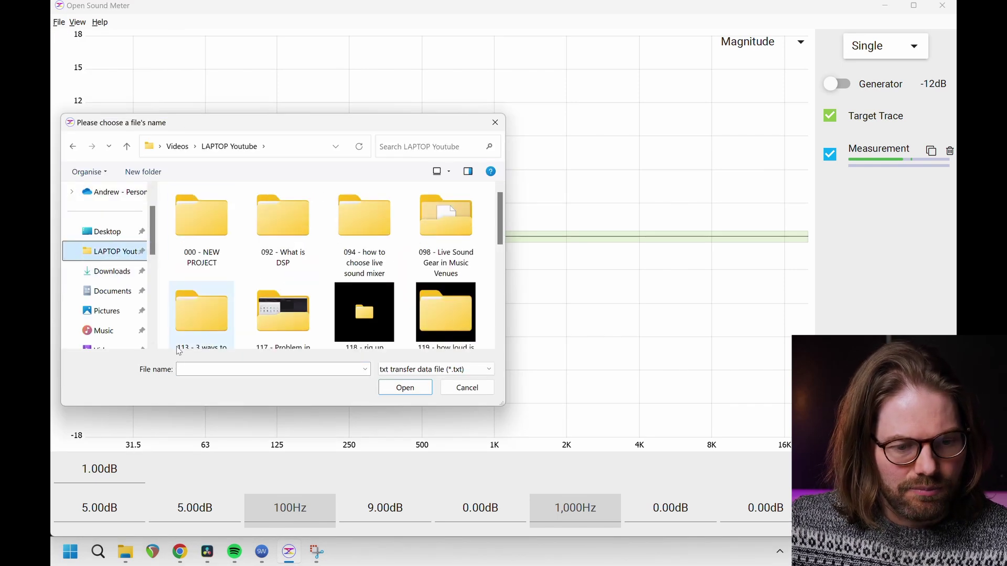
scroll(210, 295, "down", 1)
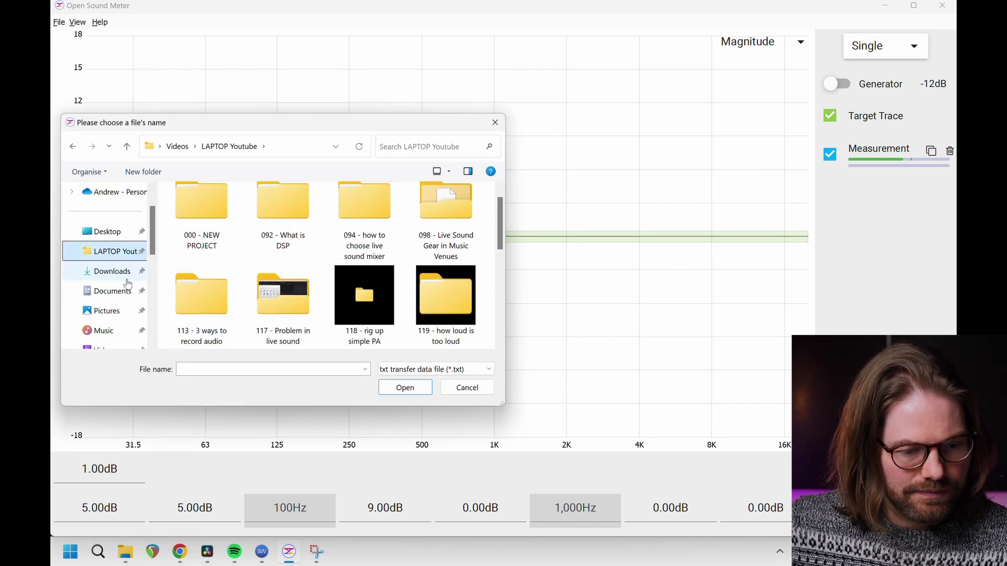
scroll(131, 274, "down", 1)
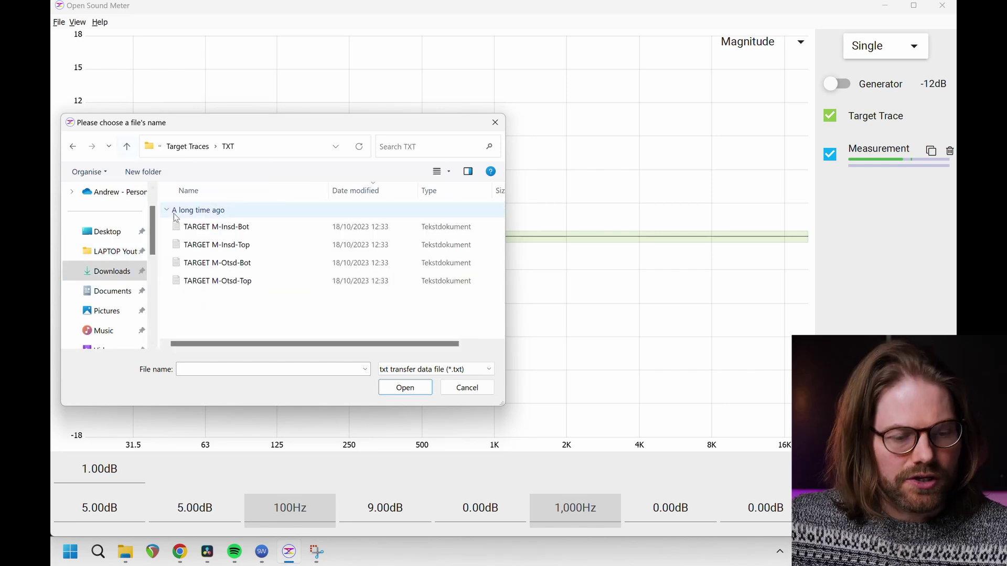
double_click(208, 229)
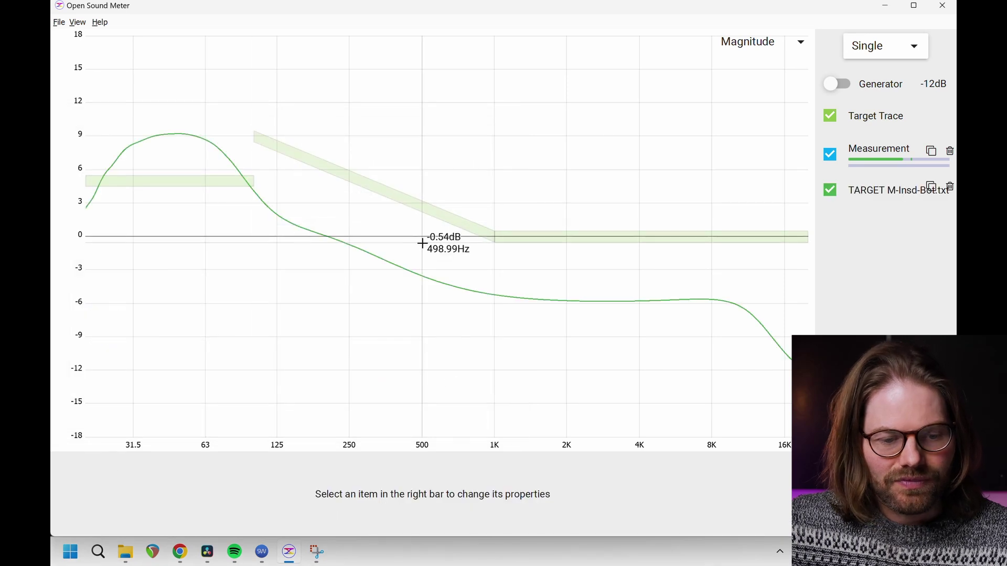
Turn the graph's 'use coherence' transparency setting on and then back off
left_click(533, 314)
left_click(267, 515)
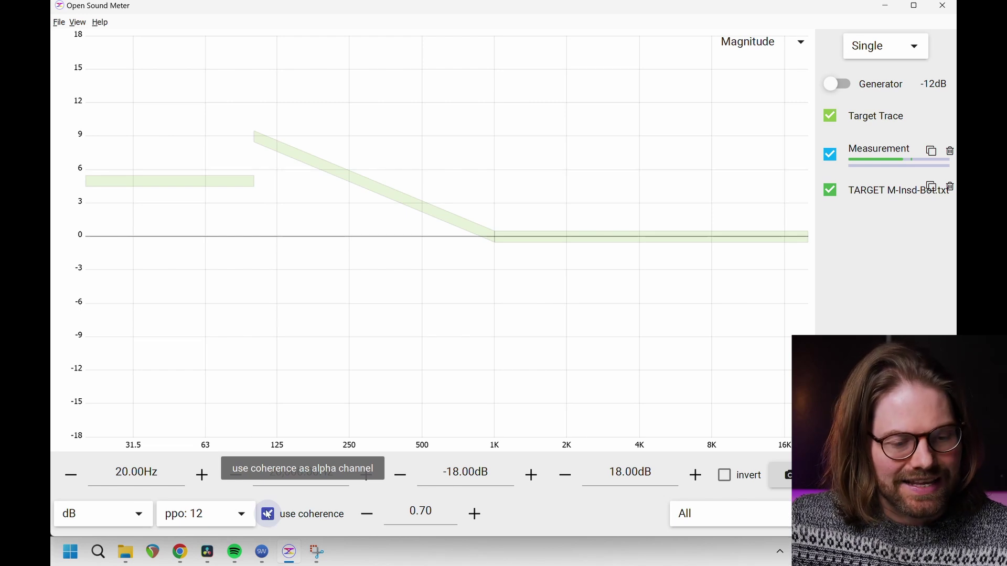
left_click(267, 515)
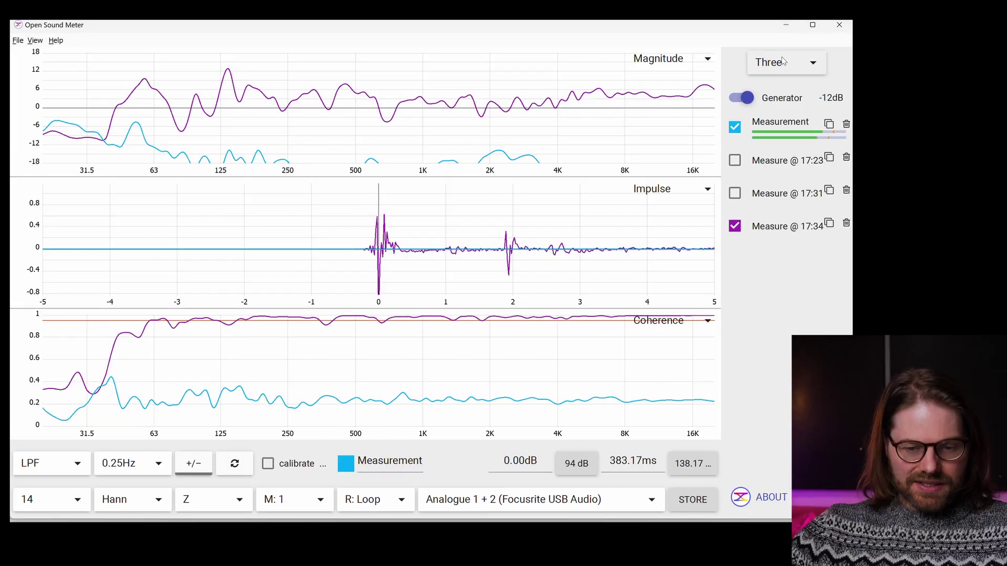
Set the layout to Three graphs and change the middle graph from Impulse to Phase
left_click(785, 63)
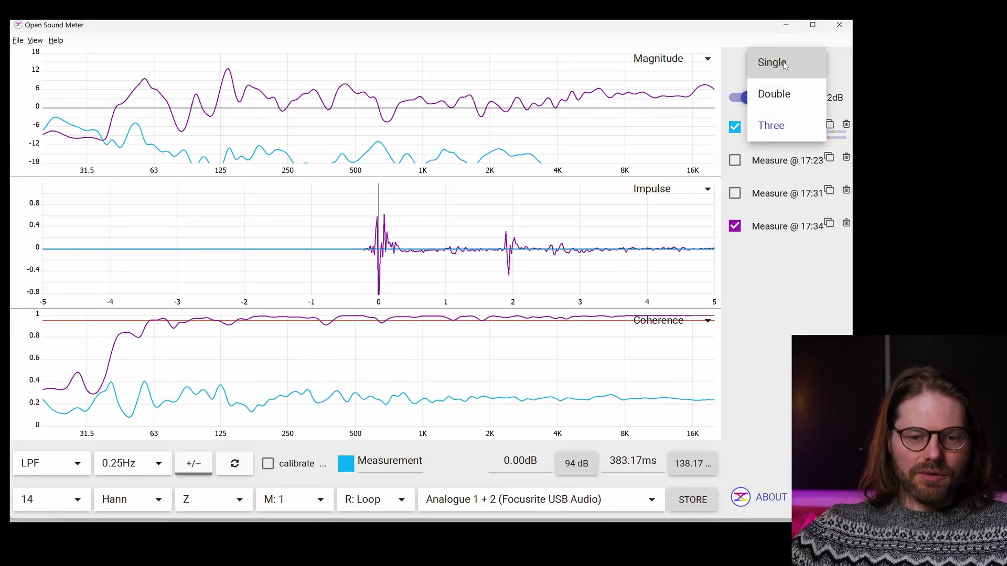
left_click(785, 63)
left_click(791, 63)
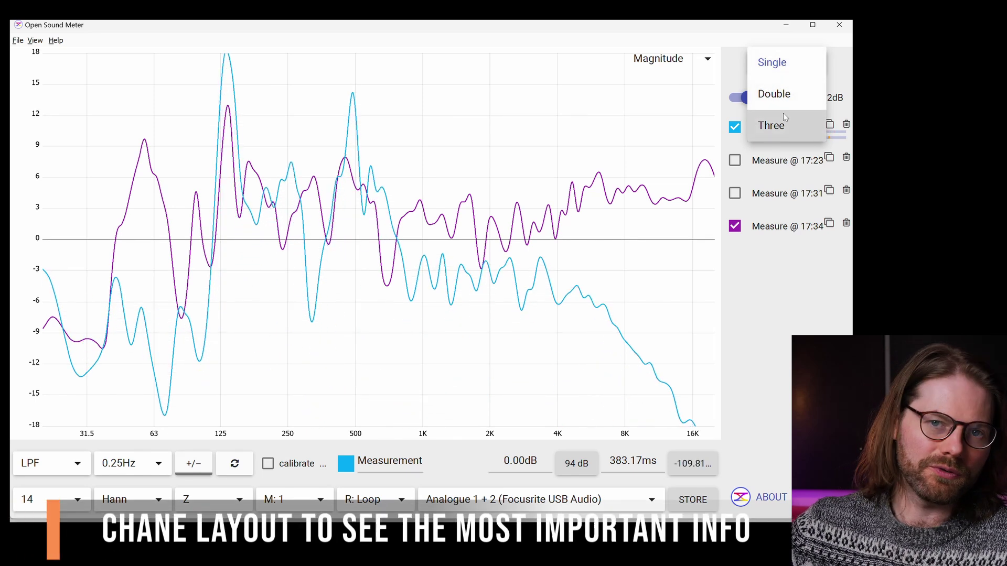
left_click(785, 125)
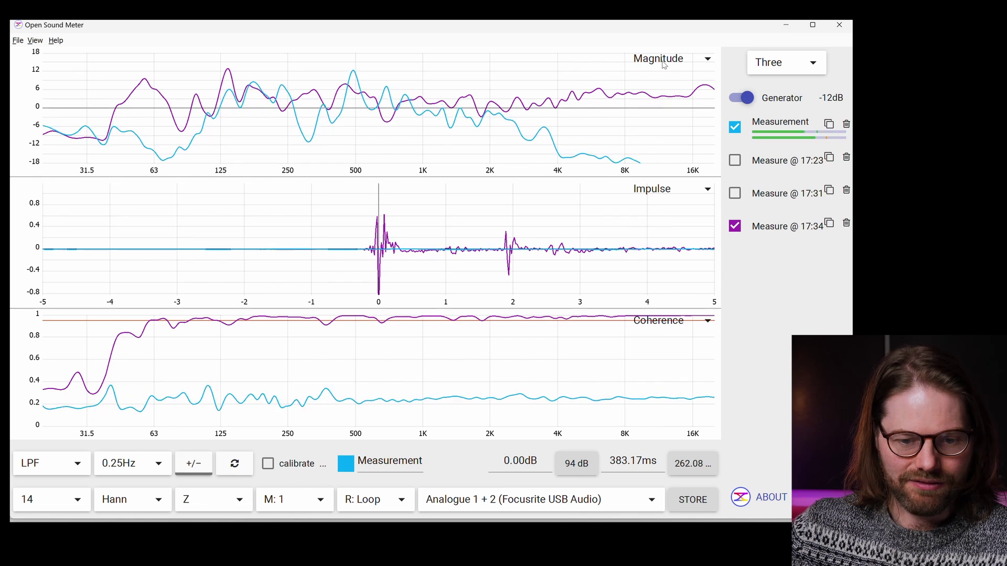
left_click(693, 197)
left_click(675, 254)
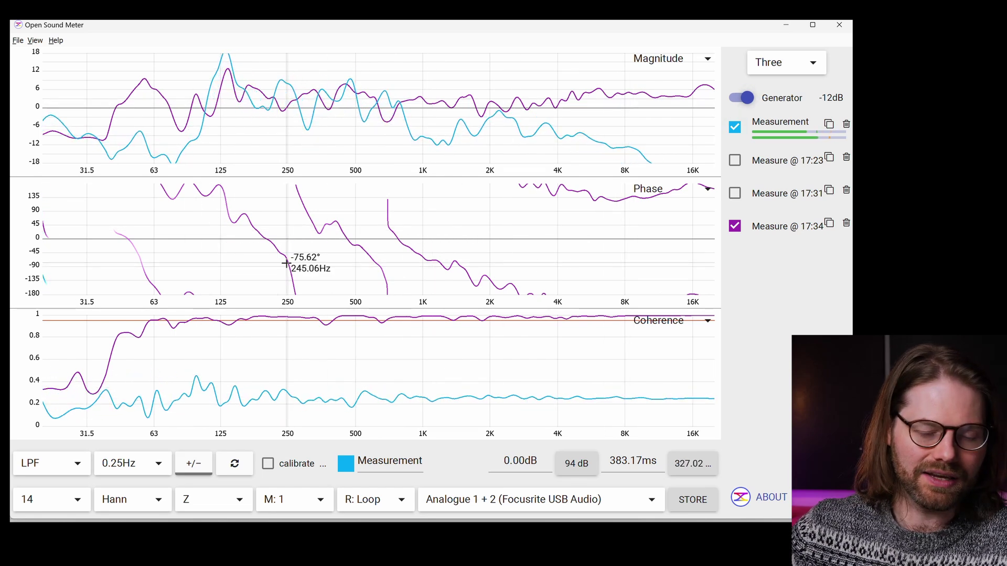
left_click(765, 153)
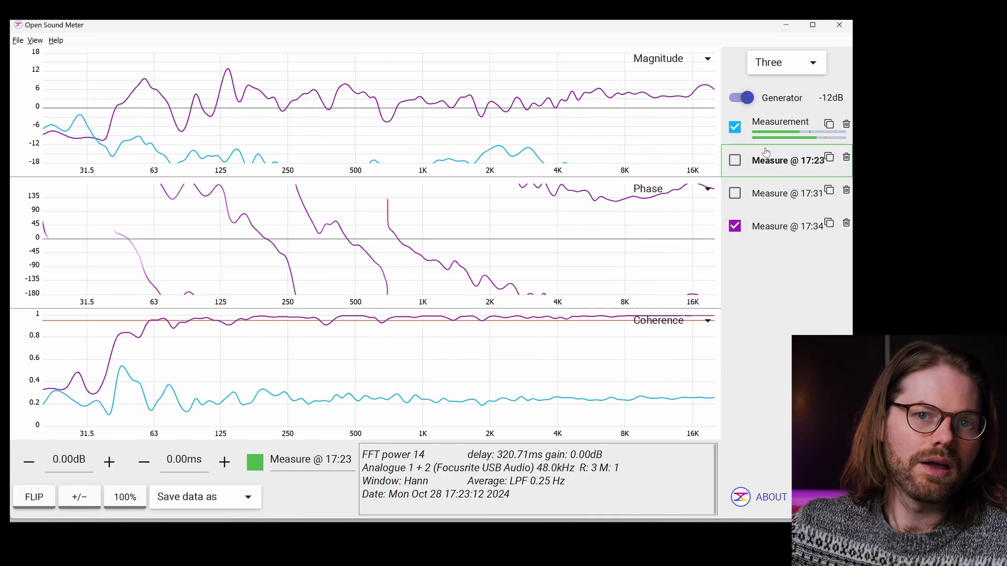
left_click(787, 204)
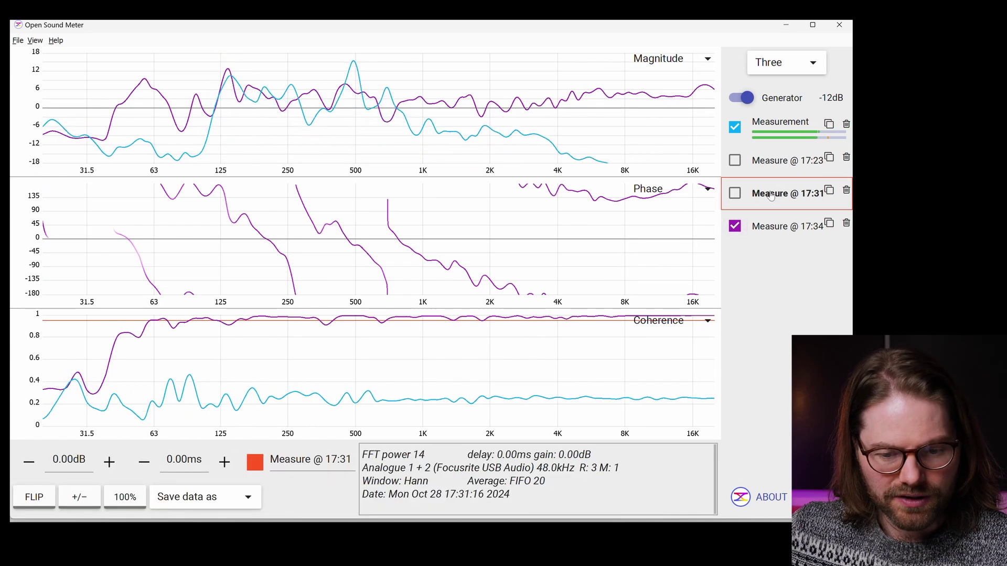
left_click(771, 230)
left_click(735, 161)
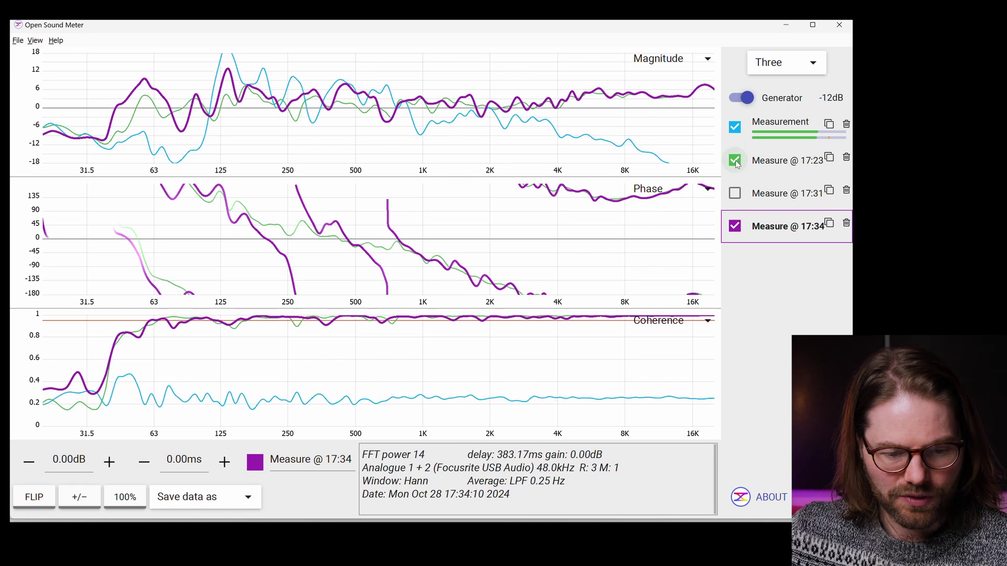
left_click(736, 163)
left_click(766, 165)
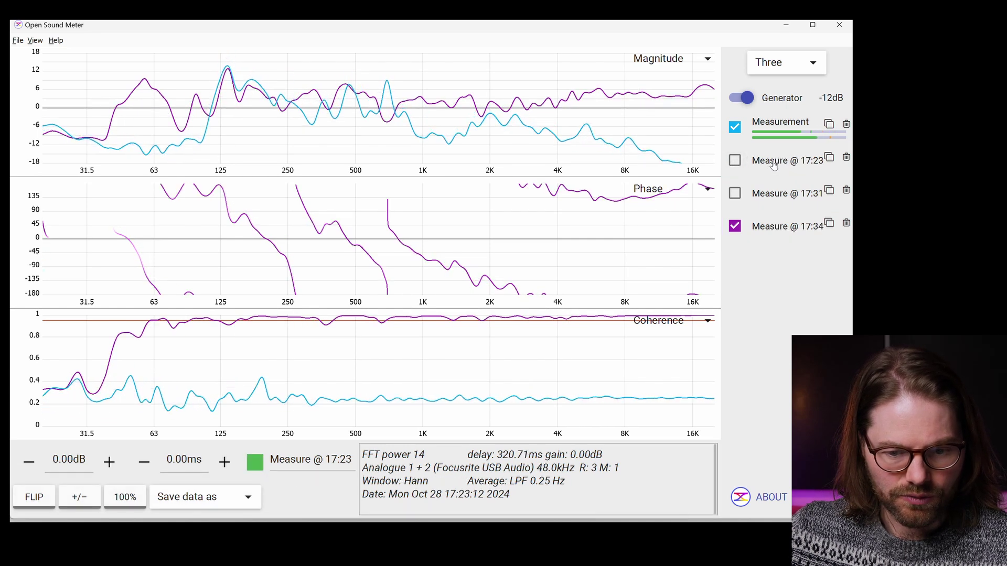
triple_click(287, 459)
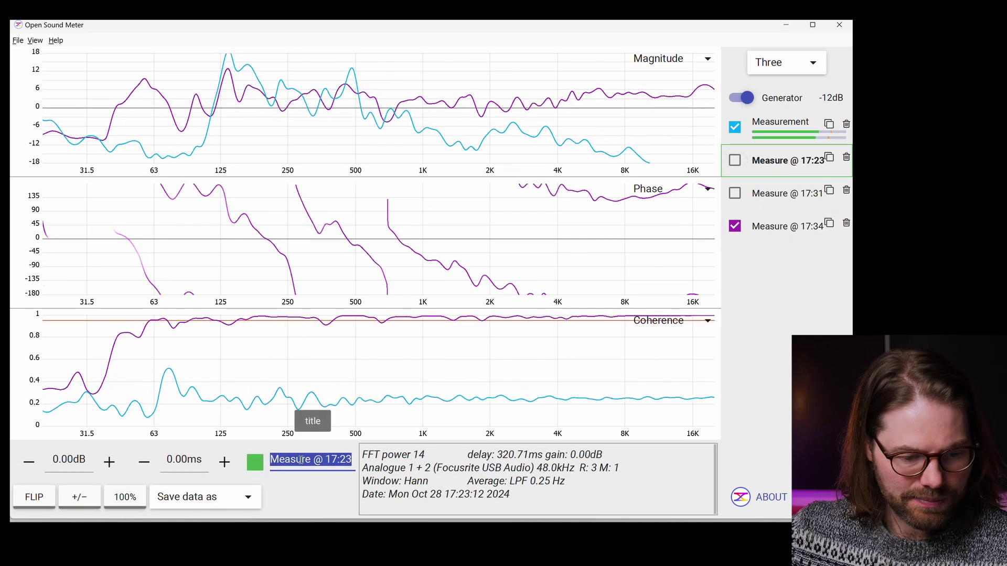
left_click(250, 464)
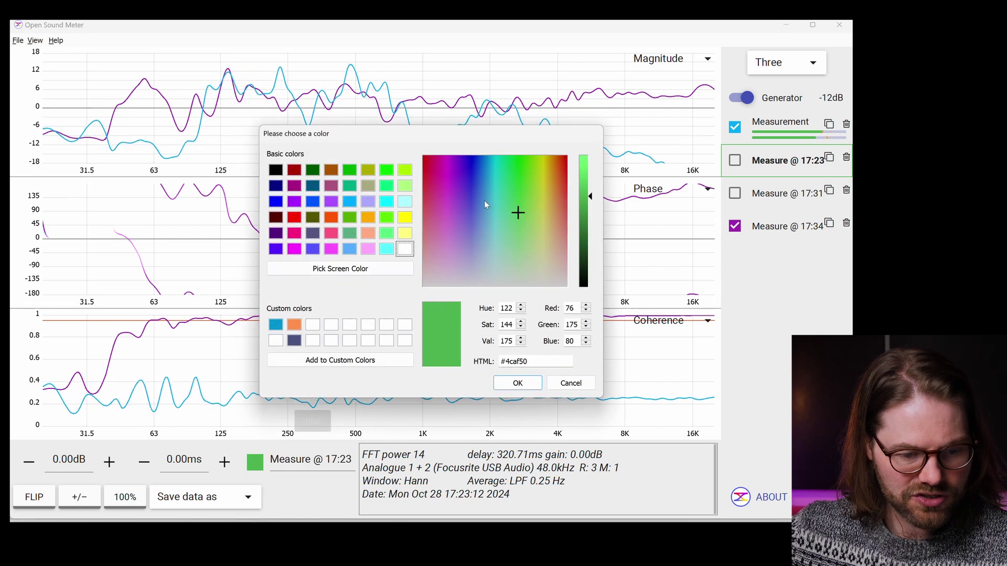
left_click(562, 383)
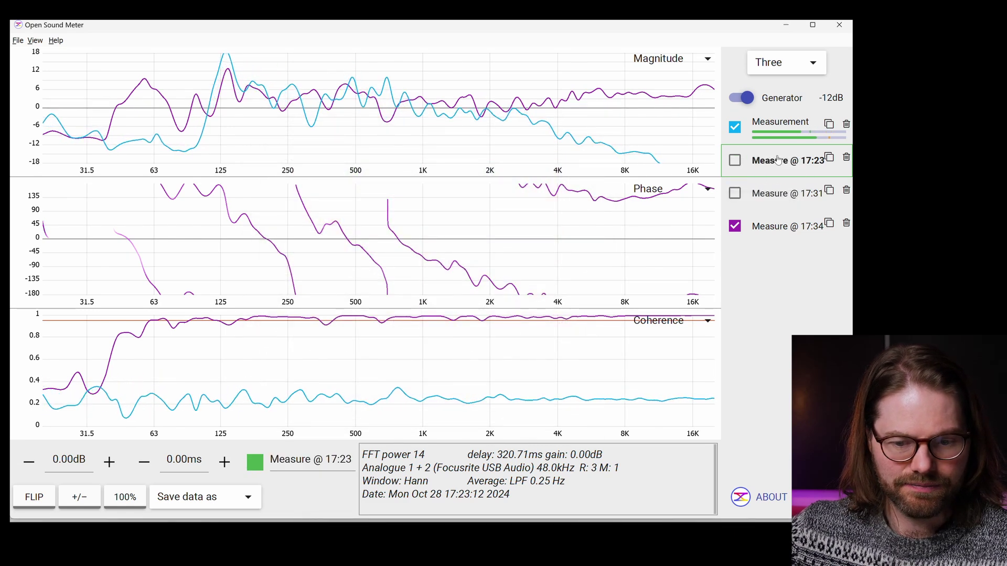